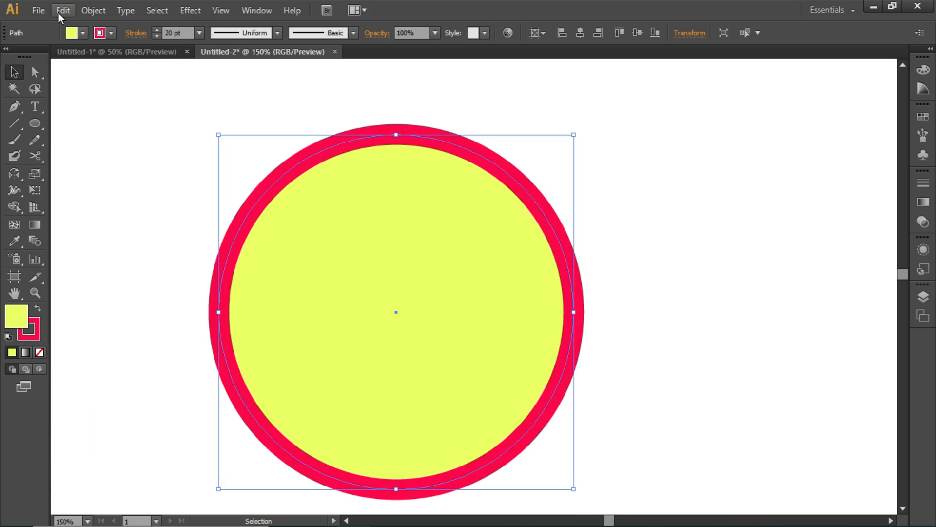
- Enable Object Selection by Path Only in the Selection & Anchor Display preferences
{"action": "left_click", "coordinate": [60, 12]}
{"action": "mouse_move", "coordinate": [110, 428]}
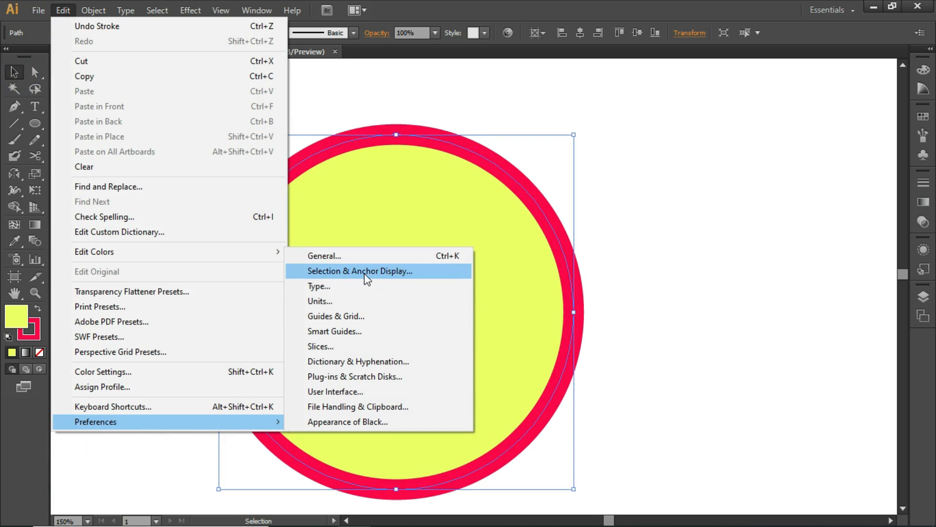
{"action": "left_click", "coordinate": [388, 274]}
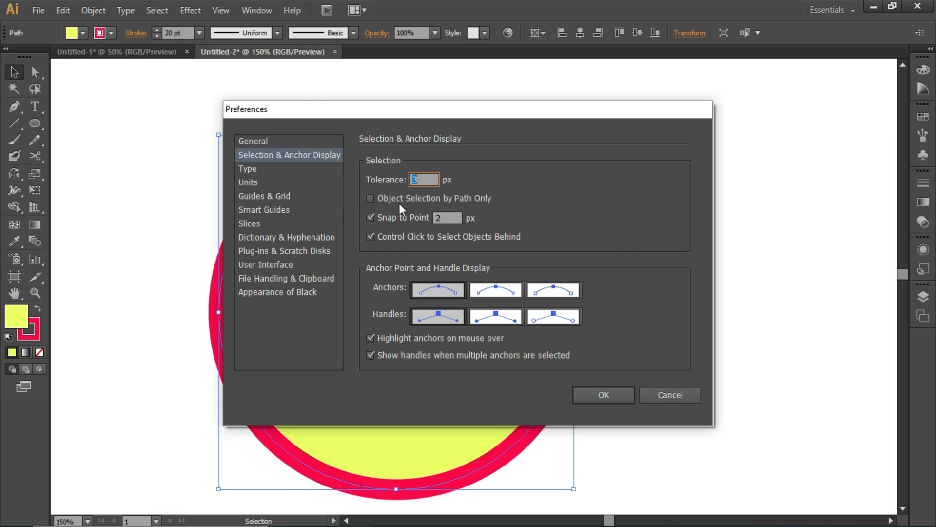
{"action": "left_click", "coordinate": [372, 197]}
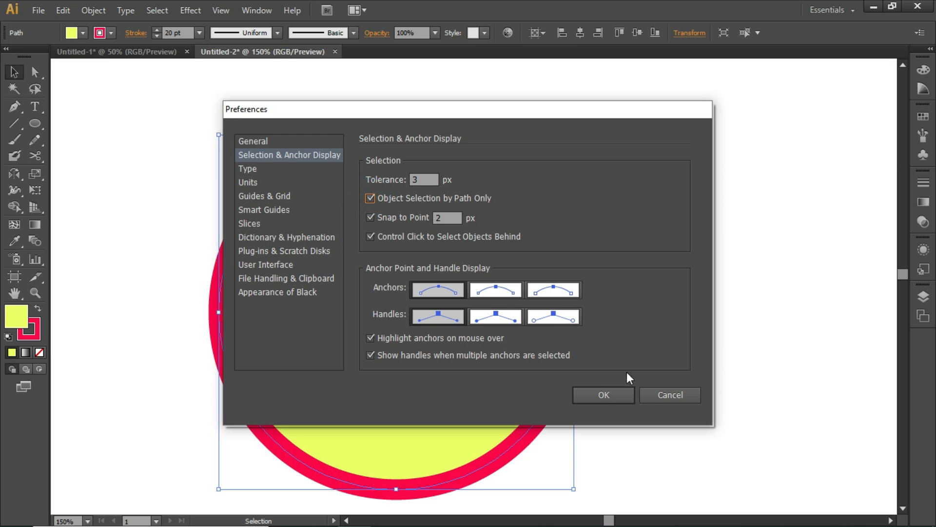
{"action": "left_click", "coordinate": [600, 397]}
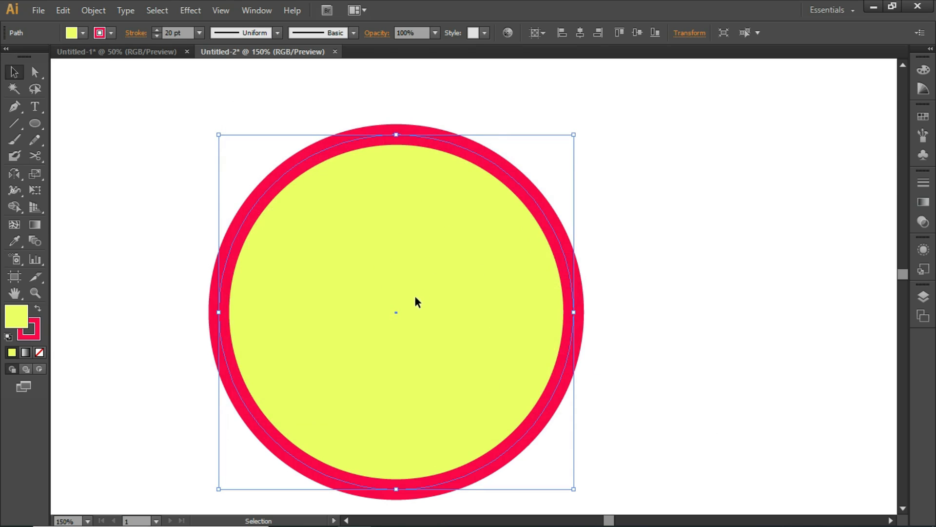
- Test moving the circle from inside its yellow fill and by its pink outline
{"action": "left_click_drag", "start_coordinate": [377, 275], "coordinate": [504, 303]}
{"action": "left_click_drag", "start_coordinate": [357, 257], "coordinate": [432, 293]}
{"action": "left_click", "coordinate": [354, 266]}
{"action": "left_click_drag", "start_coordinate": [384, 217], "coordinate": [409, 252]}
{"action": "left_click_drag", "start_coordinate": [410, 217], "coordinate": [451, 266]}
{"action": "left_click_drag", "start_coordinate": [455, 227], "coordinate": [500, 286]}
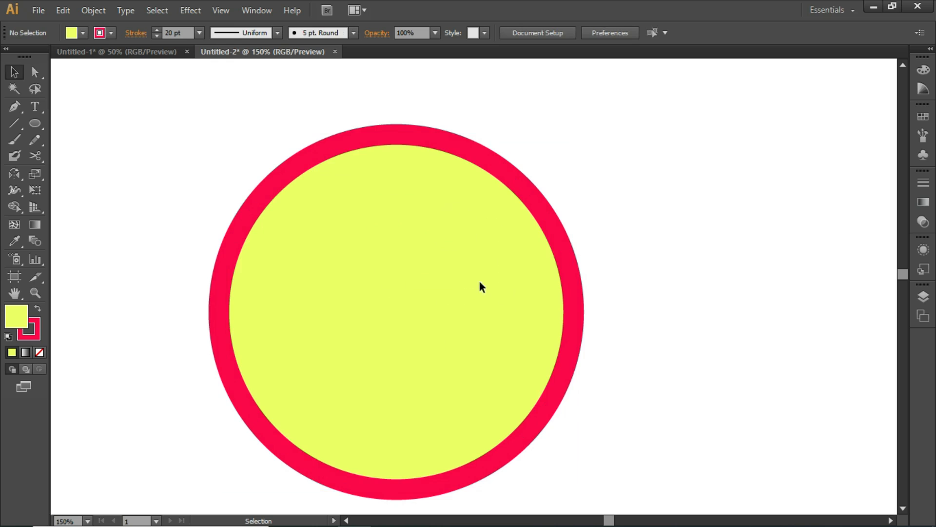
{"action": "left_click", "coordinate": [369, 140]}
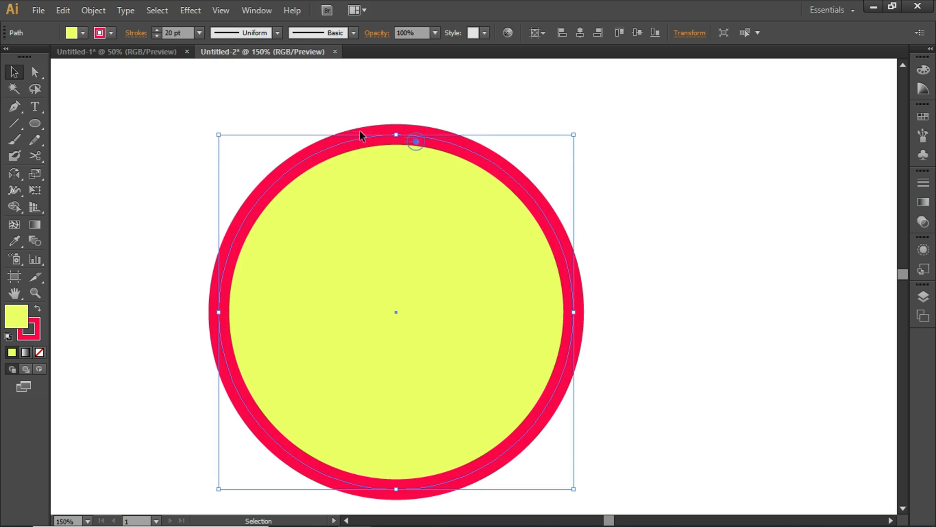
{"action": "left_click_drag", "start_coordinate": [337, 147], "coordinate": [359, 133]}
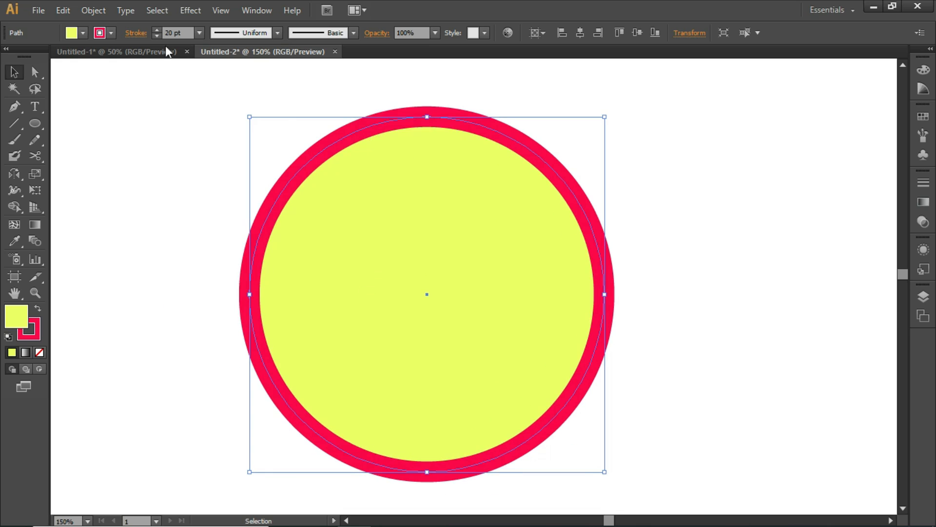
- Turn off Object Selection by Path Only in the Selection & Anchor Display preferences
{"action": "left_click", "coordinate": [69, 9]}
{"action": "mouse_move", "coordinate": [162, 423]}
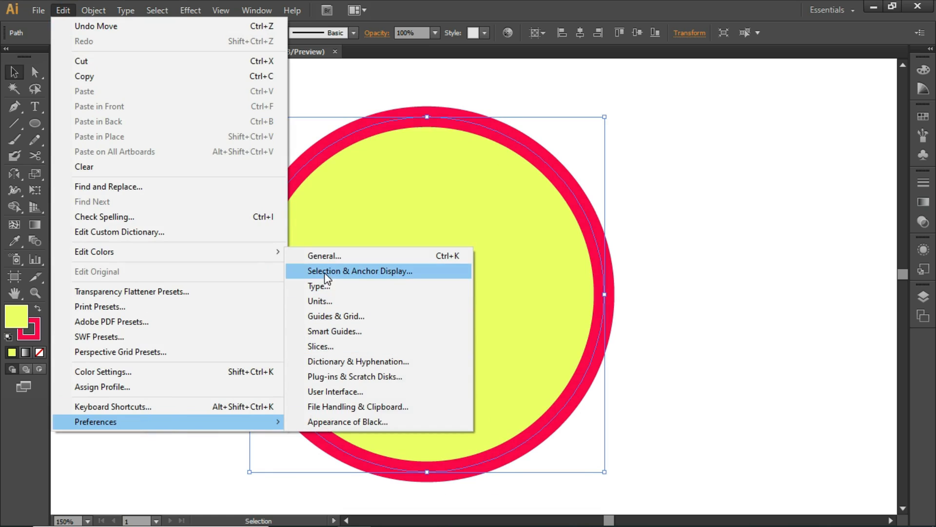
{"action": "left_click", "coordinate": [396, 269]}
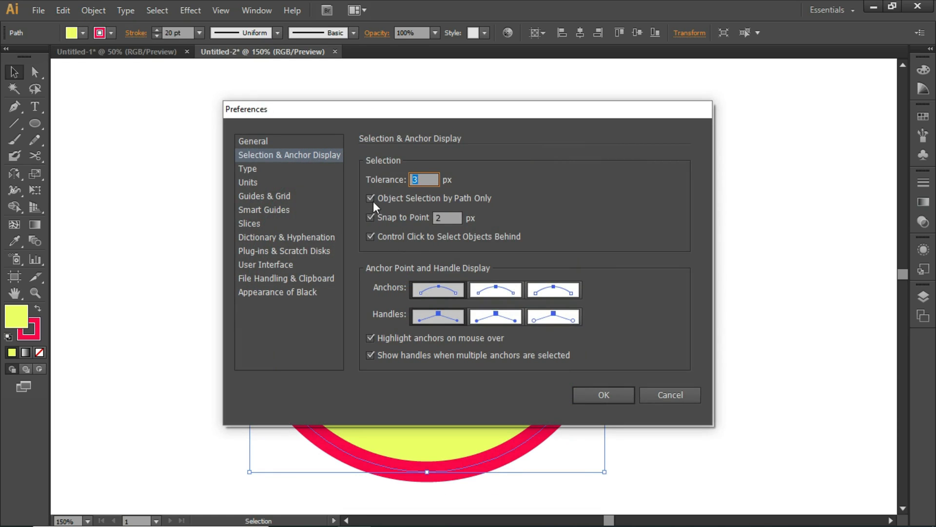
{"action": "left_click", "coordinate": [371, 198]}
{"action": "left_click", "coordinate": [590, 399]}
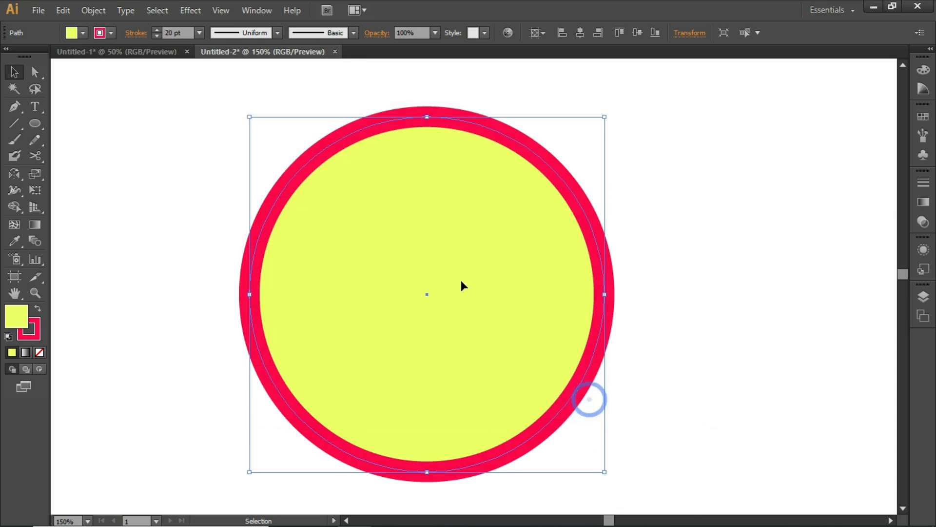
- Move the circle around the canvas by grabbing its yellow fill
{"action": "left_click_drag", "start_coordinate": [447, 258], "coordinate": [543, 232]}
{"action": "left_click_drag", "start_coordinate": [531, 248], "coordinate": [422, 266]}
{"action": "left_click_drag", "start_coordinate": [435, 230], "coordinate": [406, 247]}
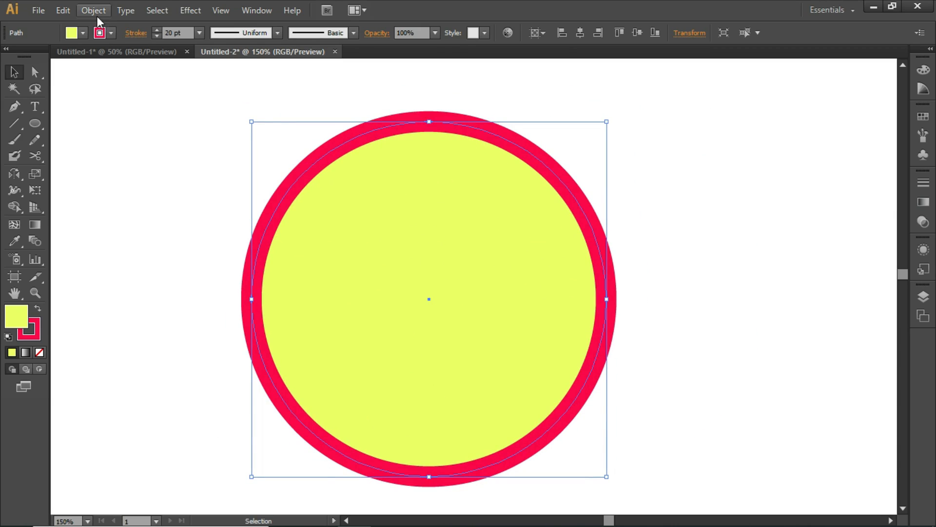
- Set the selection tolerance to 8 px in the Selection & Anchor Display preferences
{"action": "left_click", "coordinate": [63, 10]}
{"action": "mouse_move", "coordinate": [140, 424]}
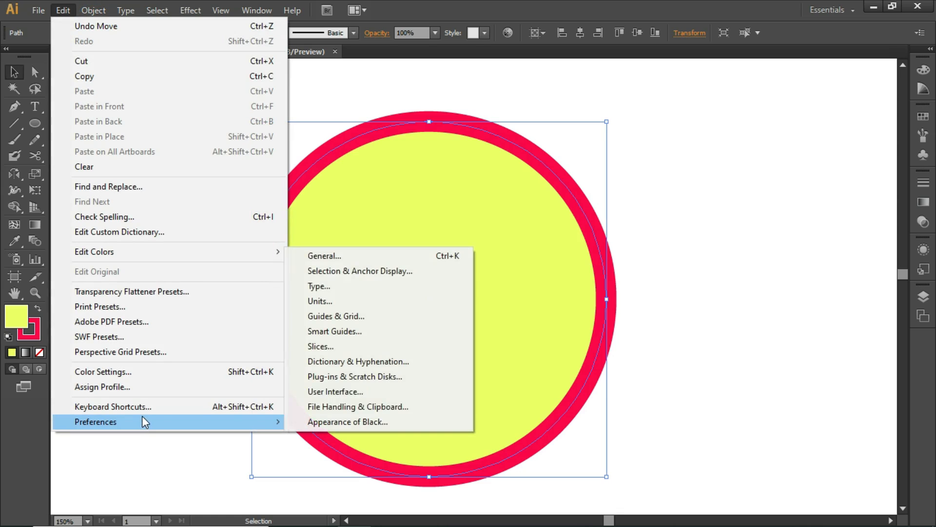
{"action": "left_click", "coordinate": [350, 270]}
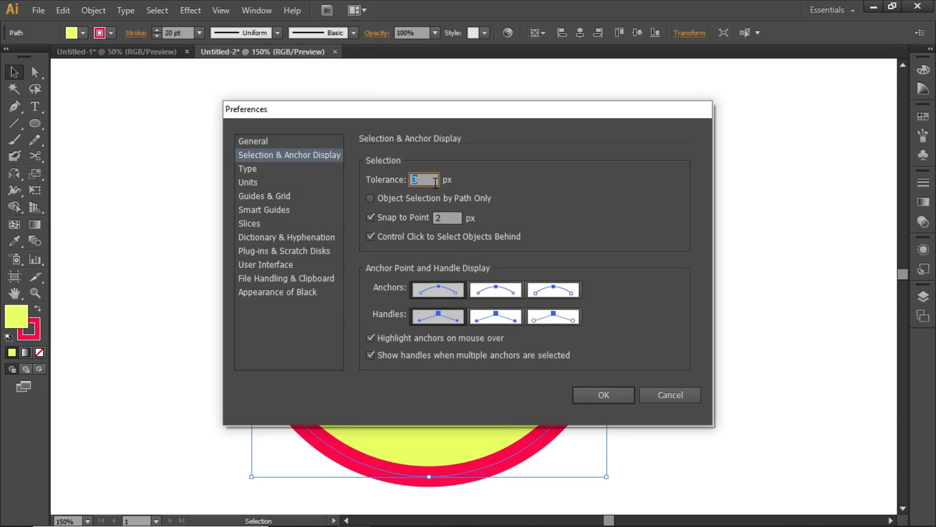
{"action": "type", "text": "8"}
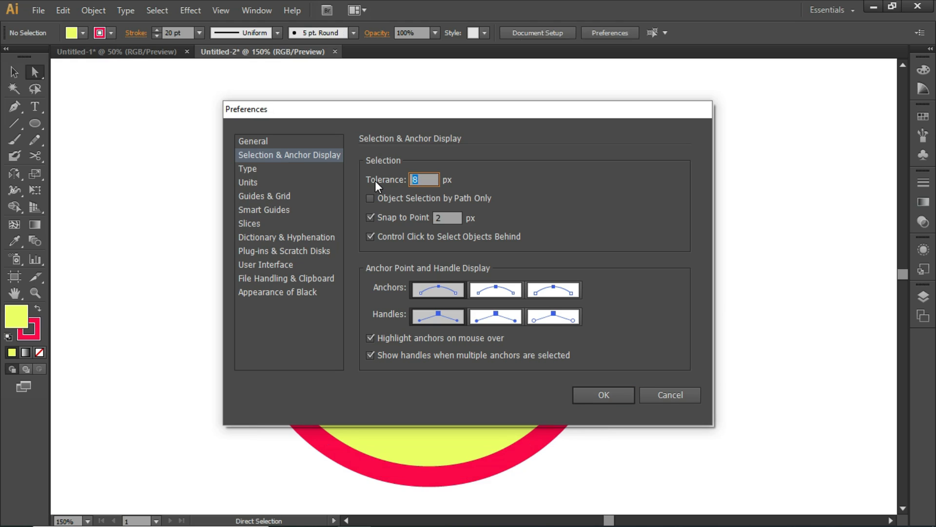
{"action": "double_click", "coordinate": [423, 179]}
{"action": "left_click", "coordinate": [588, 394]}
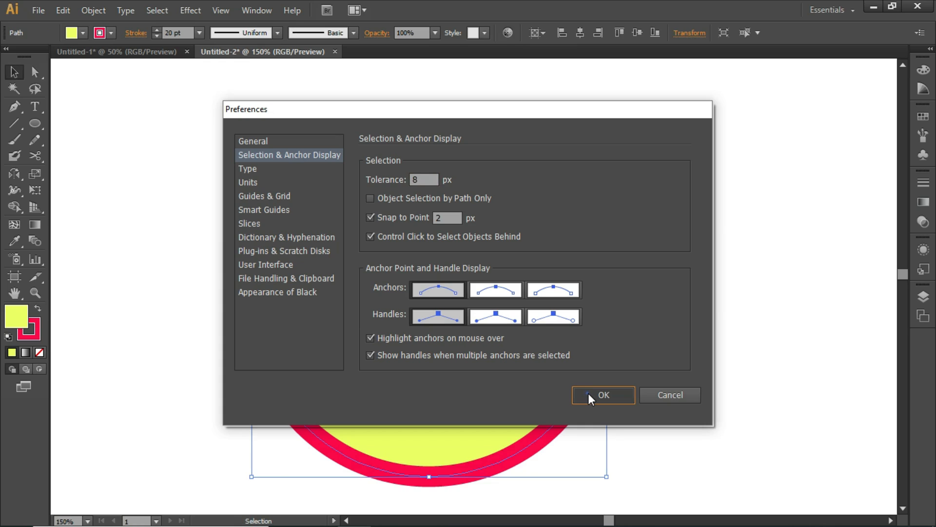
{"action": "left_click", "coordinate": [588, 394]}
- Delete the yellow circle with the pink outline from the canvas
{"action": "key", "text": "a"}
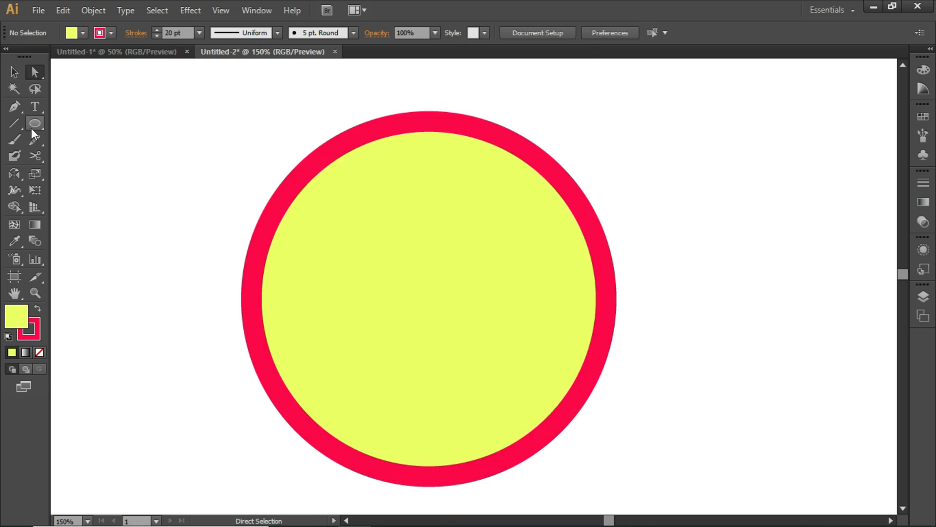
{"action": "key", "text": "v"}
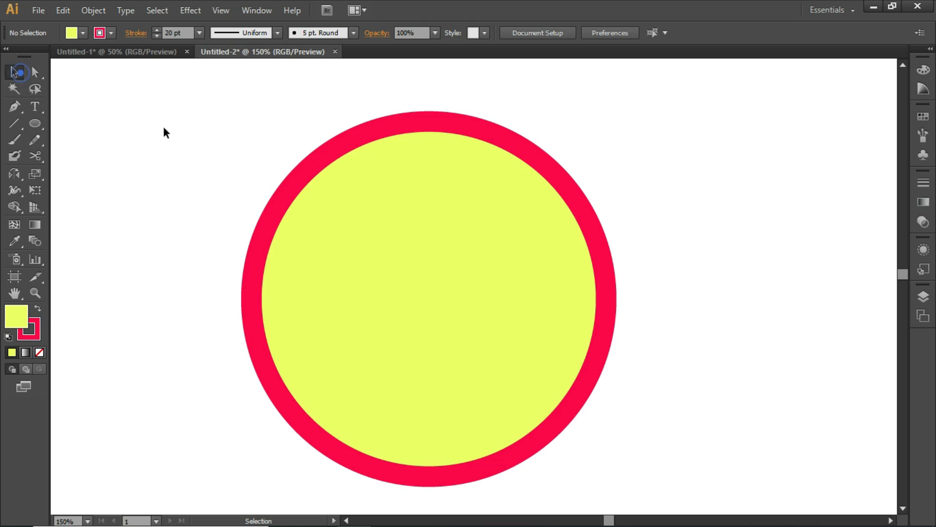
{"action": "left_click", "coordinate": [328, 193]}
{"action": "key", "text": "Delete"}
- Draw a large rectangle and a smaller one starting on its right edge, both with yellow fill and pink stroke
{"action": "key", "text": "m"}
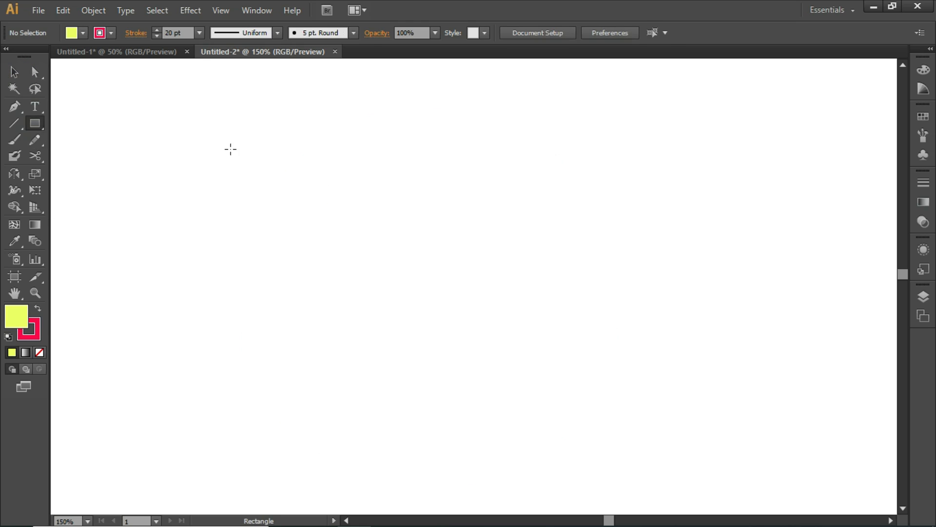
{"action": "mouse_move", "coordinate": [229, 149]}
{"action": "left_mouse_down"}
{"action": "mouse_move", "coordinate": [338, 295]}
{"action": "mouse_move", "coordinate": [411, 351]}
{"action": "left_mouse_up"}
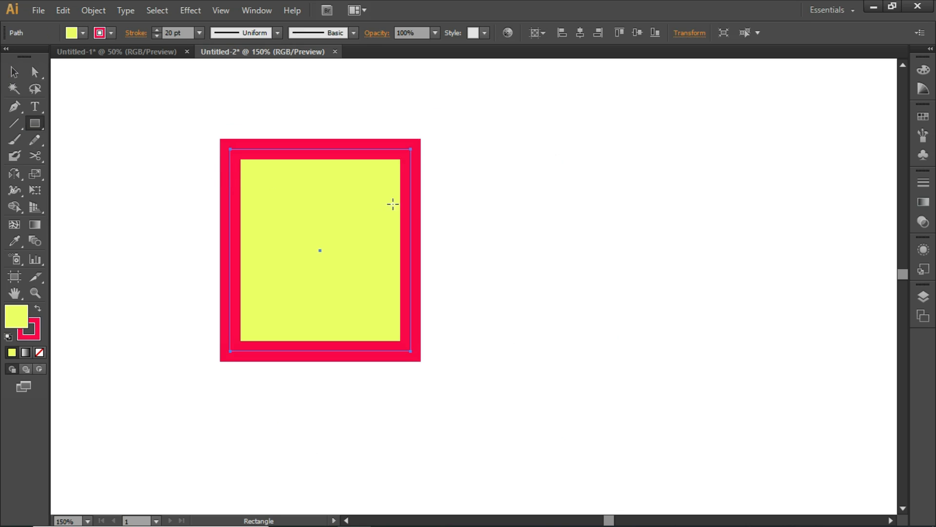
{"action": "left_click_drag", "start_coordinate": [411, 193], "coordinate": [512, 284]}
- Reposition the small rectangle so it snaps against the large rectangle's right edge with their top edges aligned
{"action": "left_click", "coordinate": [15, 72]}
{"action": "left_click_drag", "start_coordinate": [412, 212], "coordinate": [576, 176]}
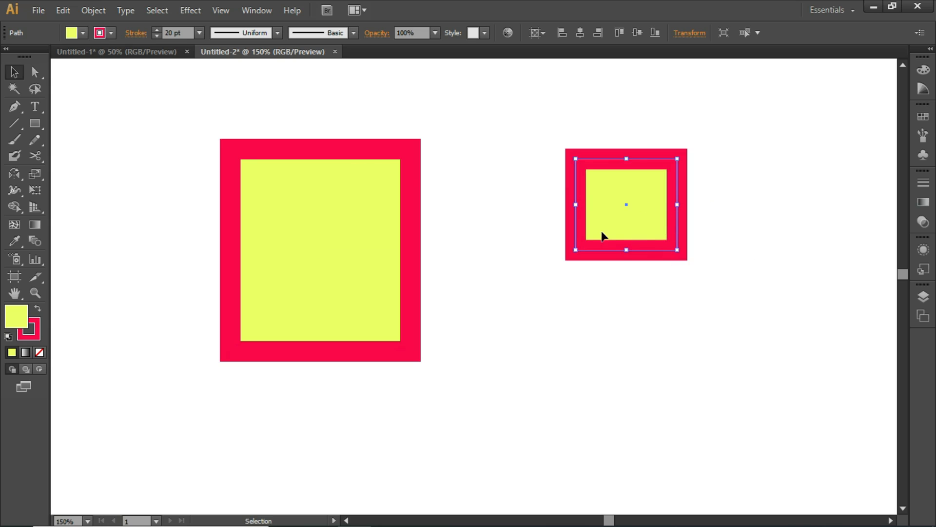
{"action": "left_click_drag", "start_coordinate": [645, 224], "coordinate": [582, 215]}
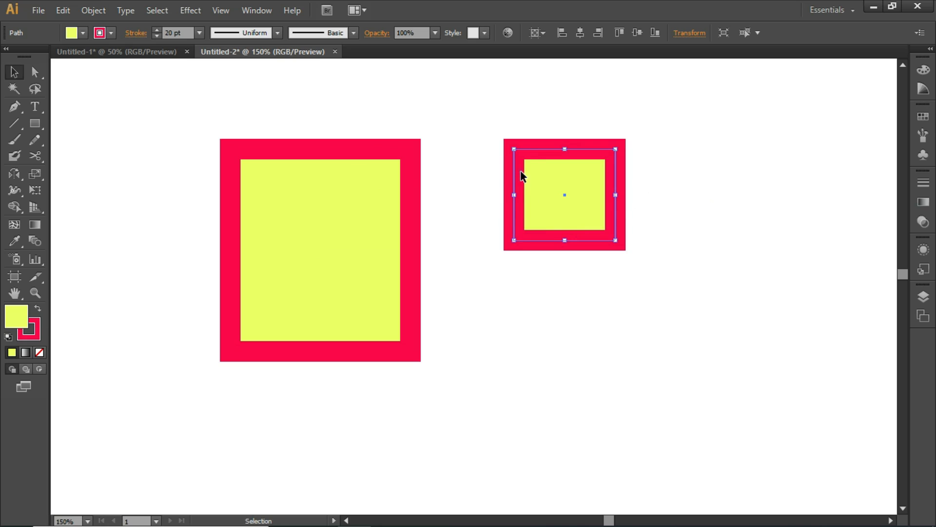
{"action": "mouse_move", "coordinate": [518, 171]}
{"action": "left_mouse_down"}
{"action": "mouse_move", "coordinate": [468, 175]}
{"action": "mouse_move", "coordinate": [428, 160]}
{"action": "mouse_move", "coordinate": [552, 171]}
{"action": "mouse_move", "coordinate": [417, 166]}
{"action": "left_mouse_up"}
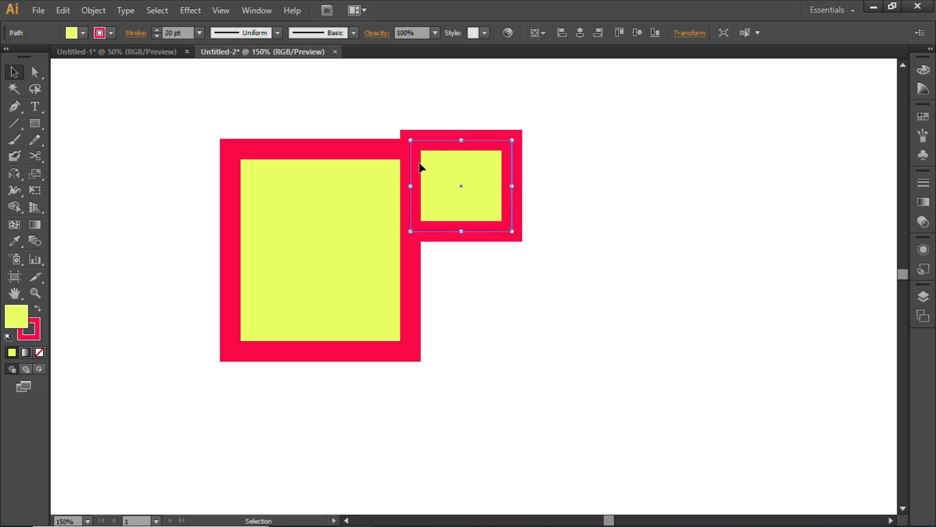
{"action": "left_click", "coordinate": [438, 136]}
{"action": "left_click_drag", "start_coordinate": [464, 149], "coordinate": [465, 161]}
{"action": "left_click", "coordinate": [455, 121]}
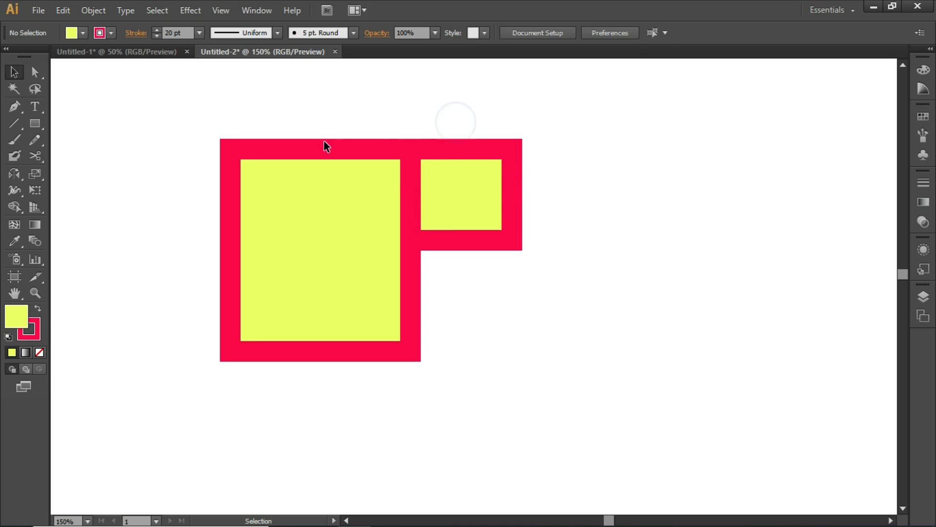
- Check the Smart Guides setting and review the Snap to Point and anchor highlighting options in the Selection & Anchor Display preferences
{"action": "left_click", "coordinate": [221, 10]}
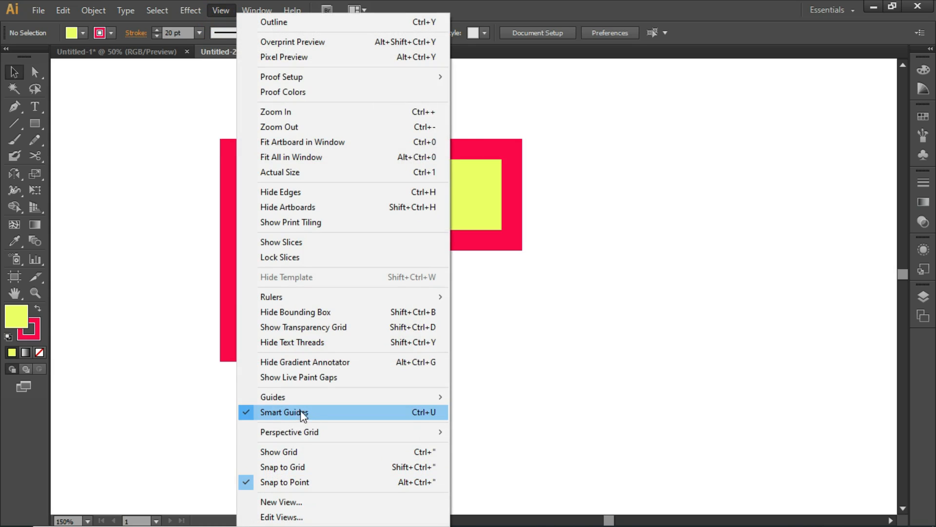
{"action": "left_click", "coordinate": [593, 266]}
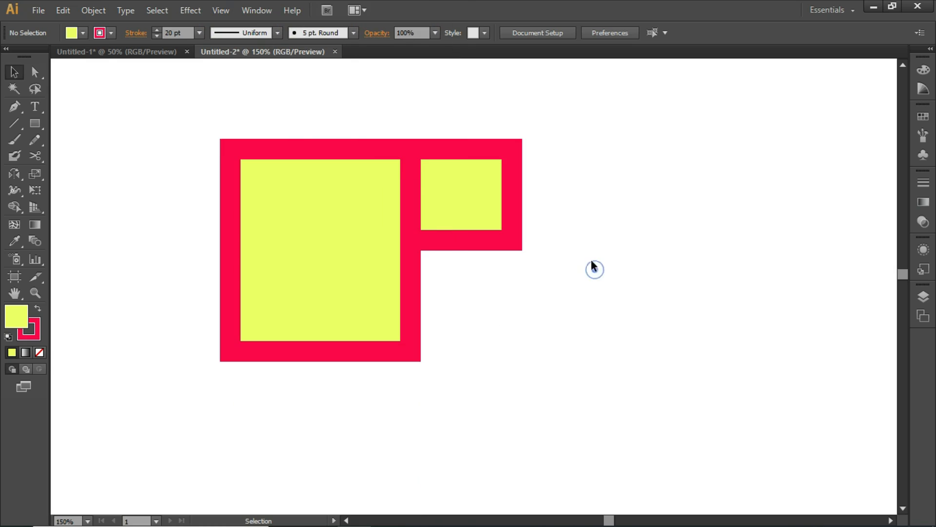
{"action": "left_click", "coordinate": [63, 11]}
{"action": "left_click", "coordinate": [119, 423]}
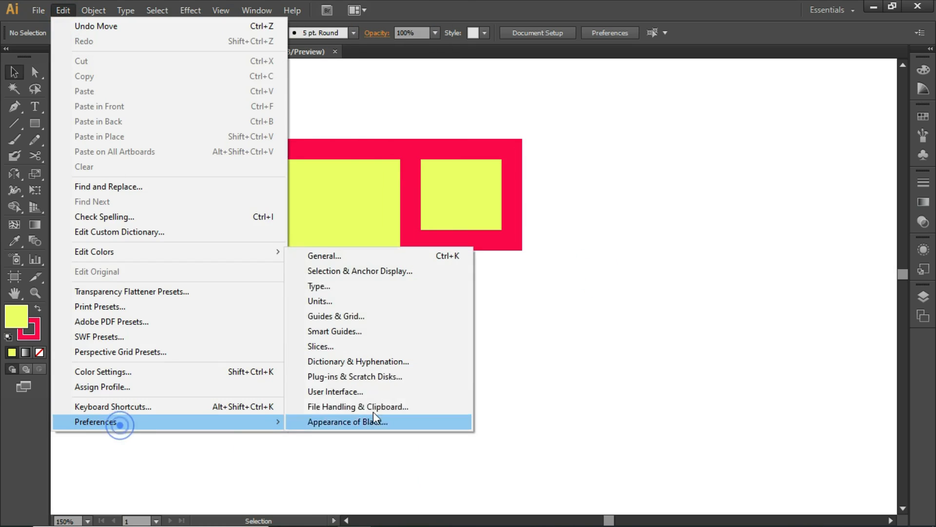
{"action": "left_click", "coordinate": [375, 272]}
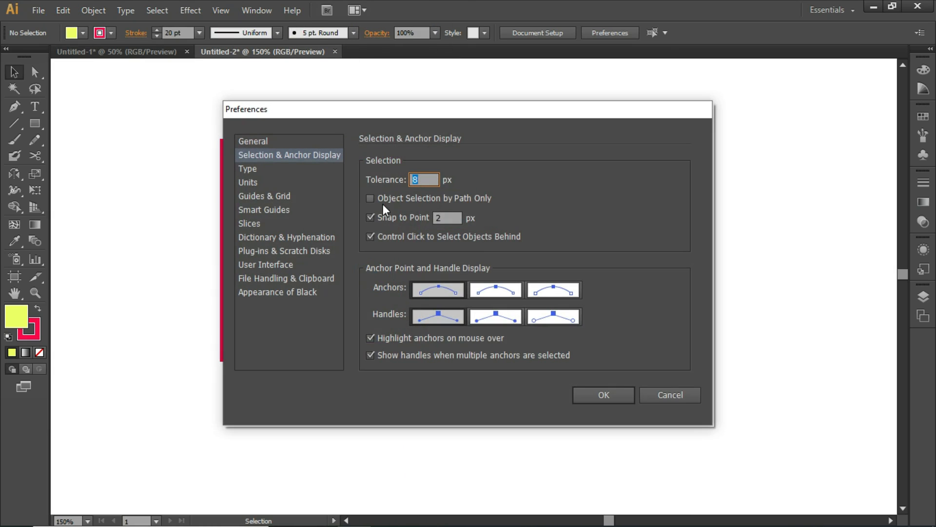
{"action": "left_click", "coordinate": [438, 218]}
{"action": "left_click", "coordinate": [548, 223]}
{"action": "left_click", "coordinate": [374, 337]}
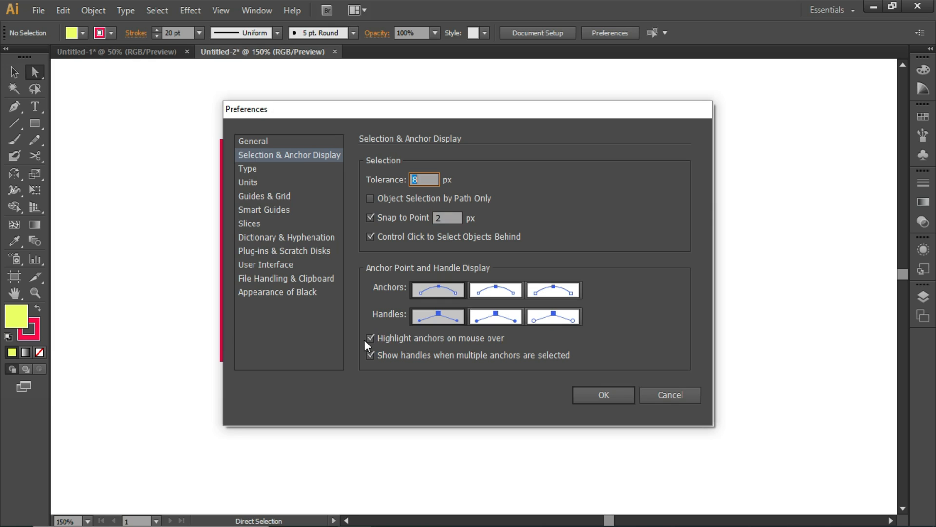
{"action": "left_click", "coordinate": [596, 394]}
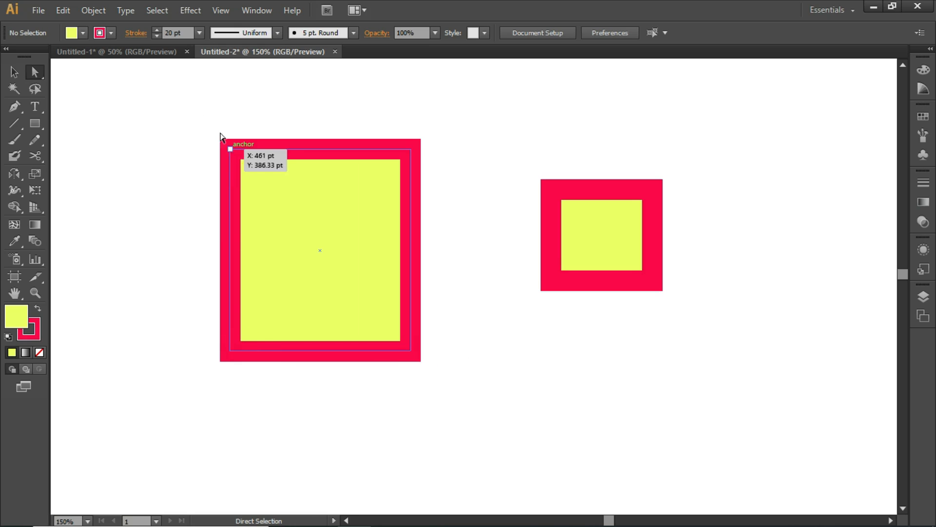
- Turn off Highlight anchors on mouse over in the Selection & Anchor Display preferences
{"action": "left_click", "coordinate": [64, 9]}
{"action": "mouse_move", "coordinate": [174, 420]}
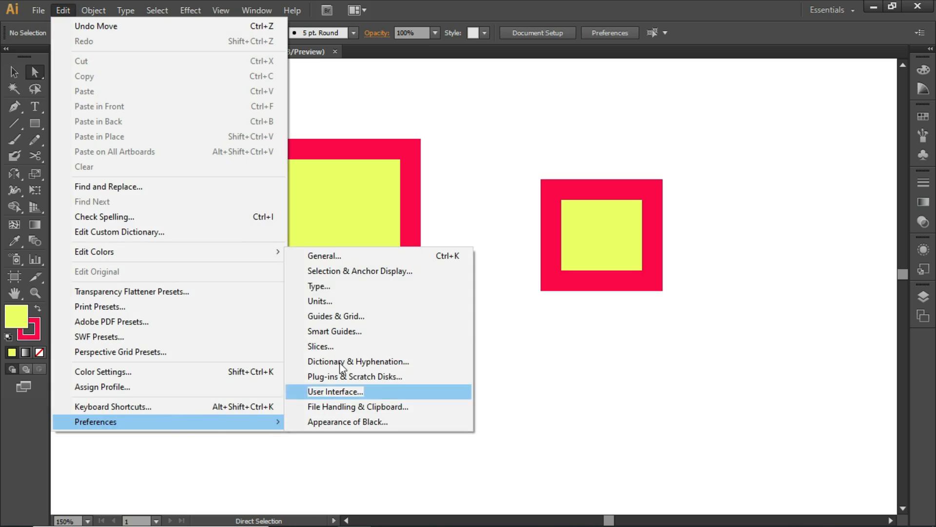
{"action": "left_click", "coordinate": [371, 271]}
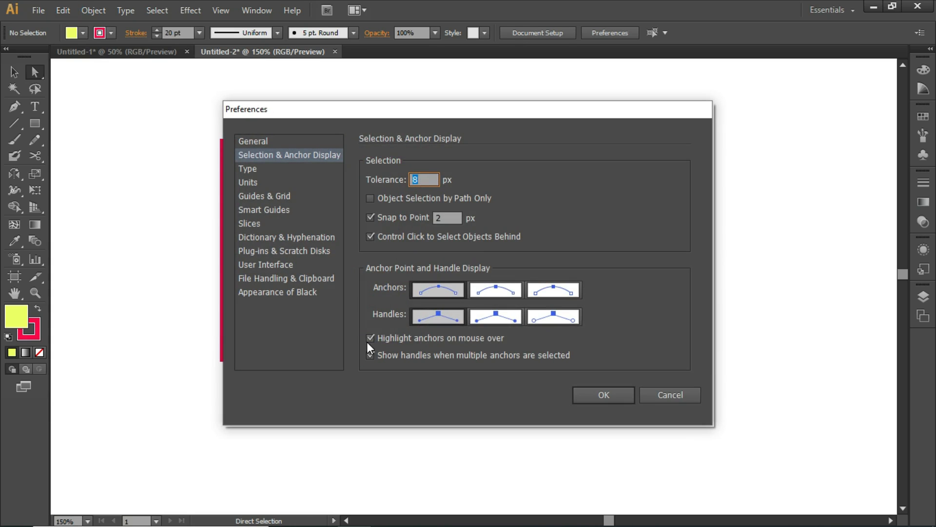
{"action": "left_click", "coordinate": [369, 339]}
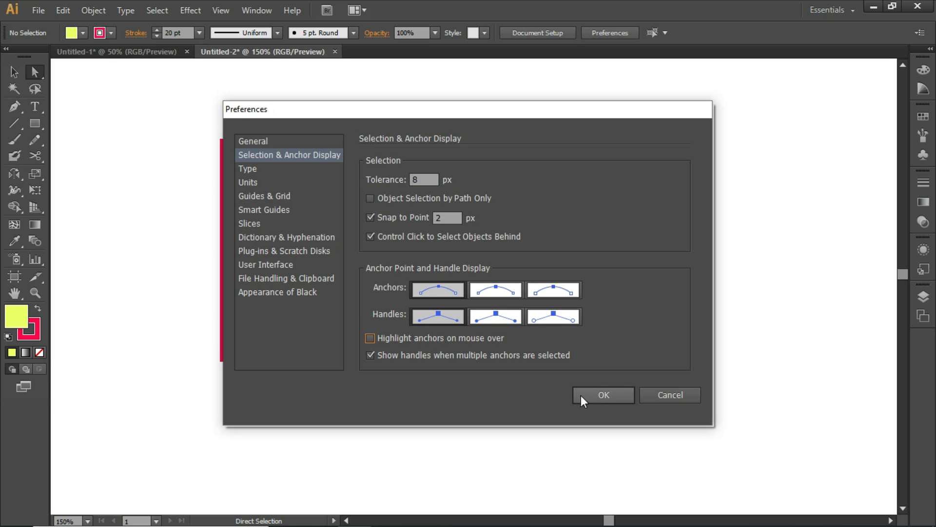
{"action": "left_click", "coordinate": [597, 399]}
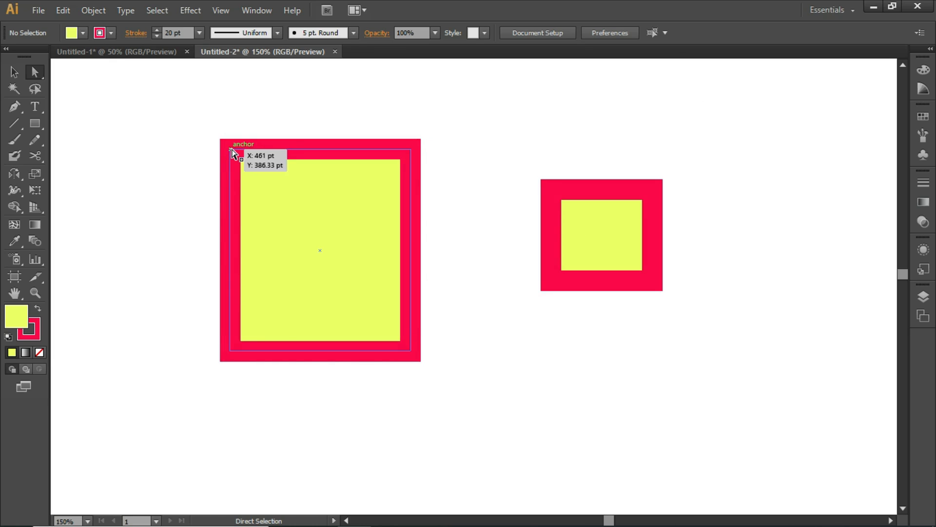
- Turn on Highlight anchors on mouse over in the Selection & Anchor Display preferences
{"action": "left_click", "coordinate": [60, 10]}
{"action": "mouse_move", "coordinate": [125, 422]}
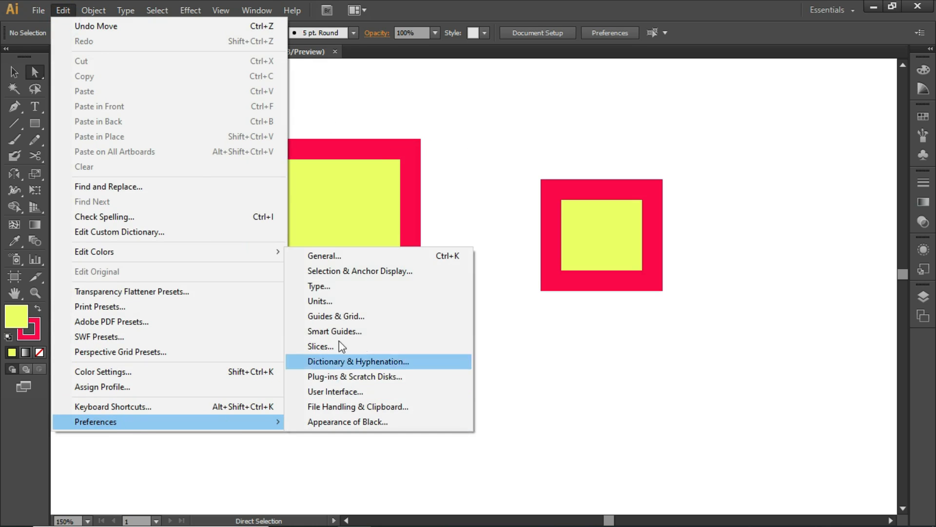
{"action": "left_click", "coordinate": [341, 271]}
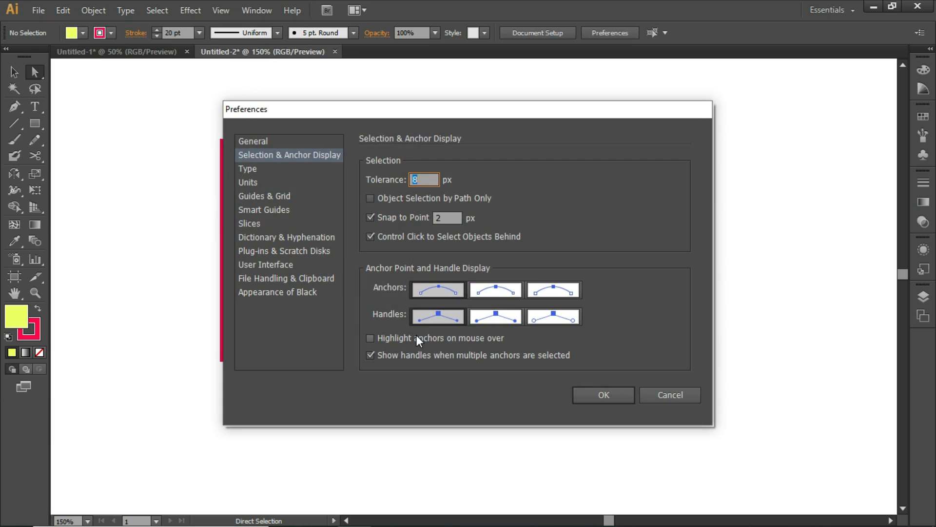
{"action": "left_click", "coordinate": [416, 335]}
{"action": "left_click", "coordinate": [607, 395]}
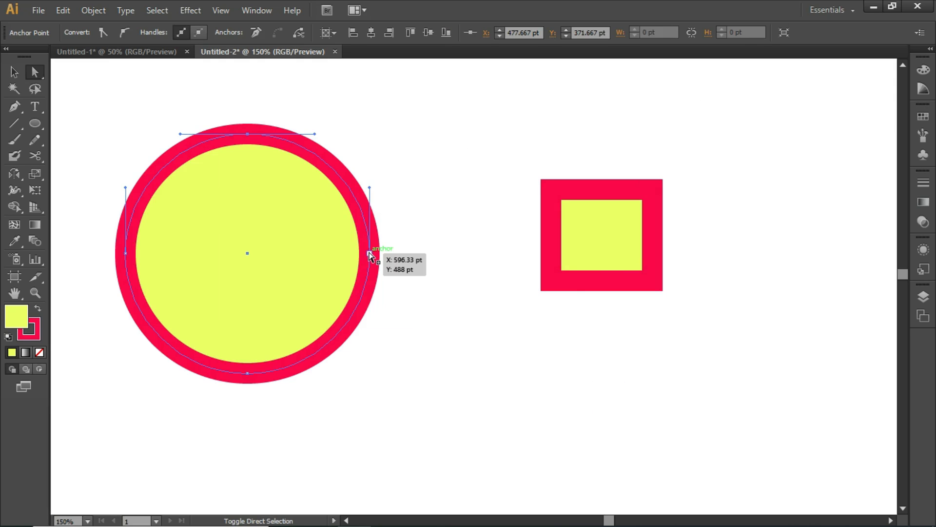
- Add the circle's right anchor to the selected top anchor and move both together to reshape the circle
{"action": "left_click", "coordinate": [370, 253]}
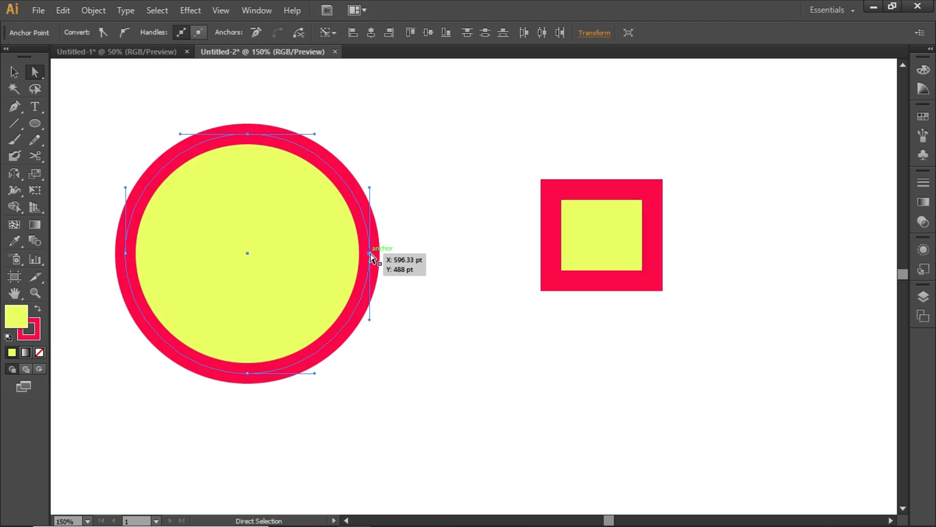
{"action": "left_click_drag", "start_coordinate": [369, 253], "coordinate": [482, 217]}
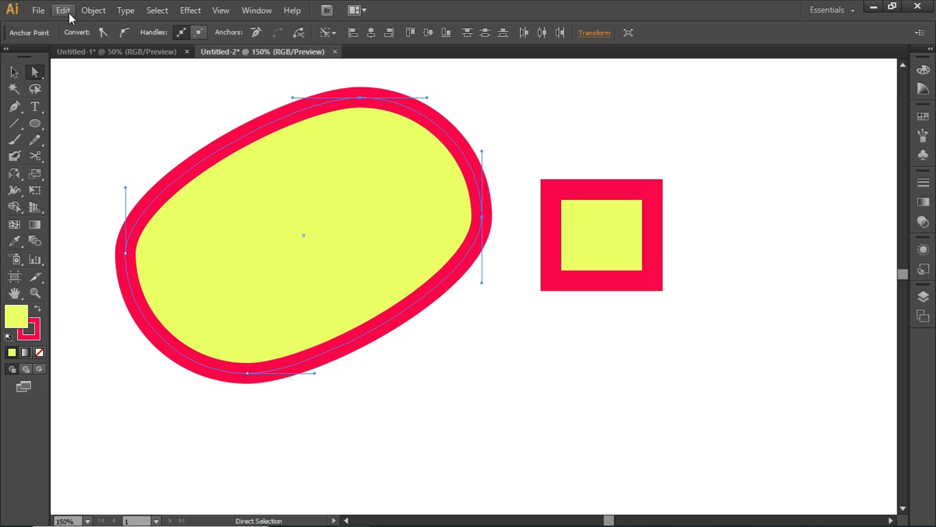
{"action": "left_click_drag", "start_coordinate": [359, 98], "coordinate": [75, 130]}
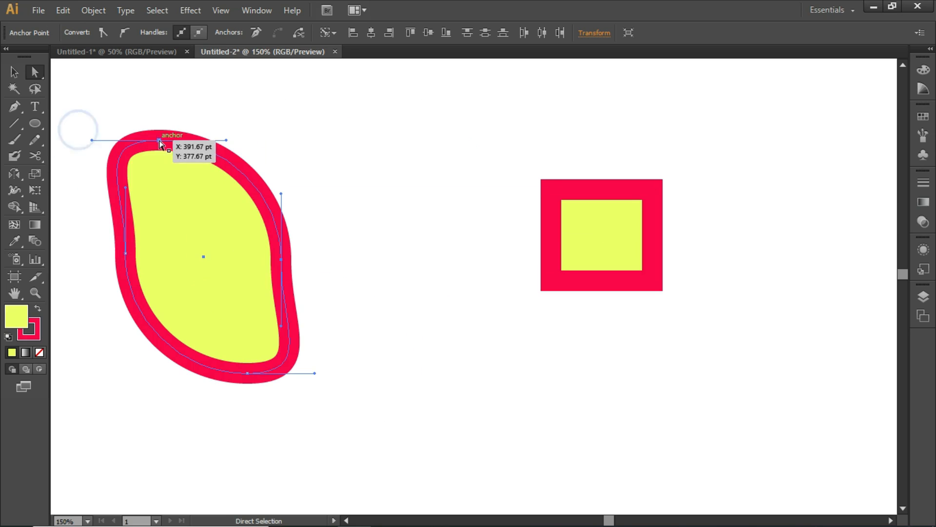
- Turn off Show handles when multiple anchors are selected in the Selection & Anchor Display preferences
{"action": "left_click", "coordinate": [63, 11]}
{"action": "left_click", "coordinate": [125, 422]}
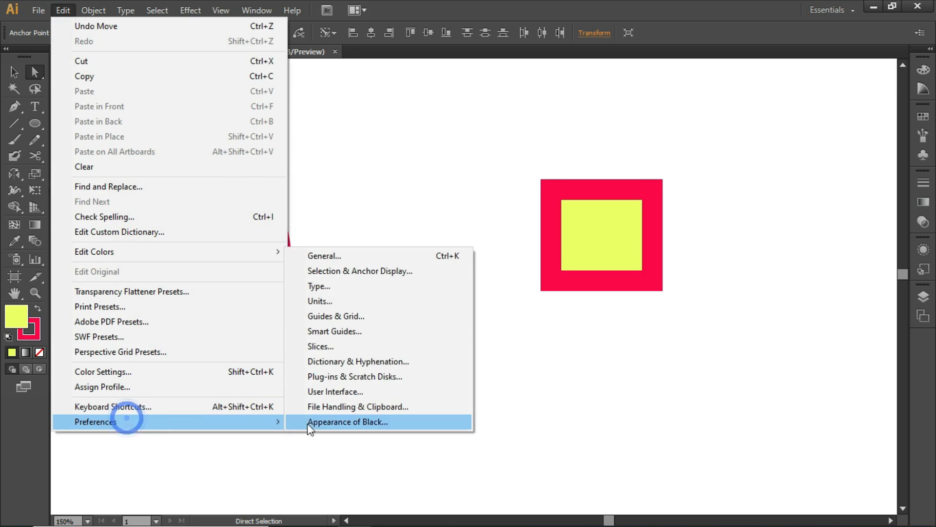
{"action": "left_click", "coordinate": [351, 269]}
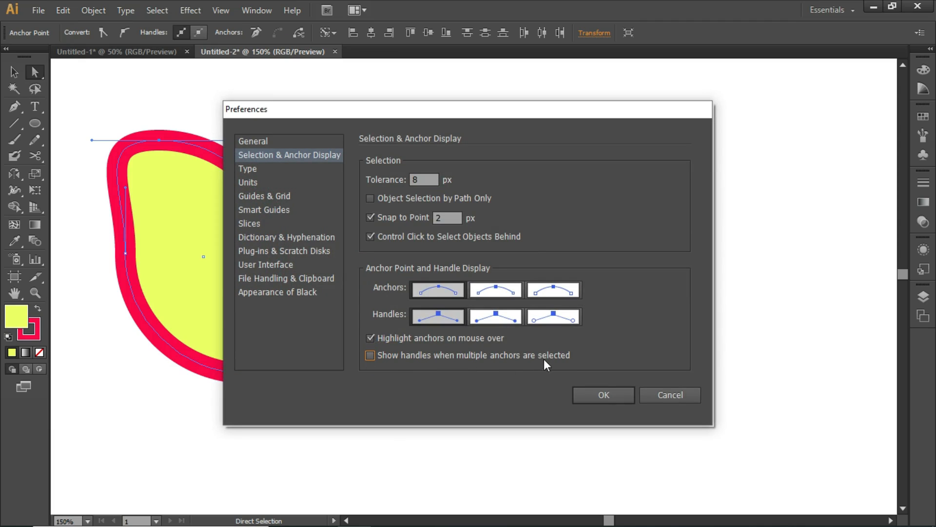
{"action": "left_click", "coordinate": [595, 394]}
- Reshape the distorted circle by moving its right and bottom anchors together with direct selection, and deselect it
{"action": "left_click", "coordinate": [315, 204]}
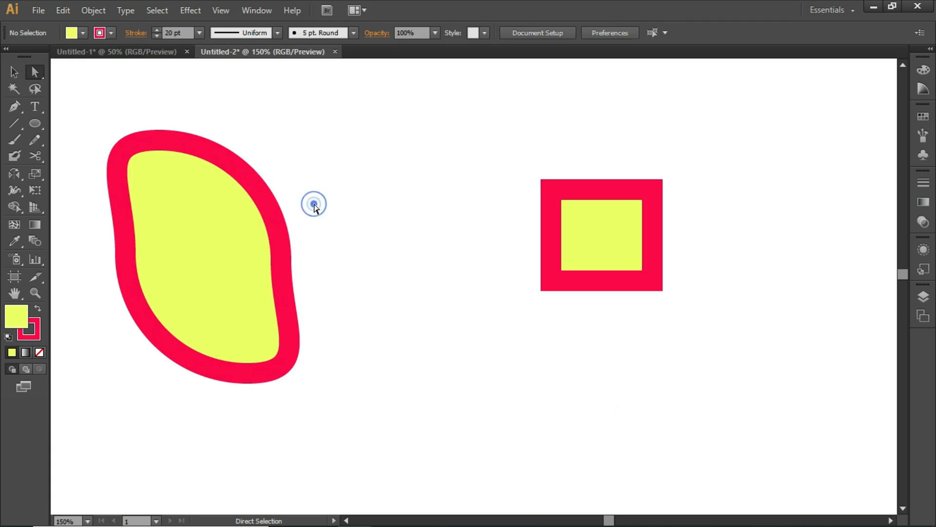
{"action": "left_click", "coordinate": [285, 262]}
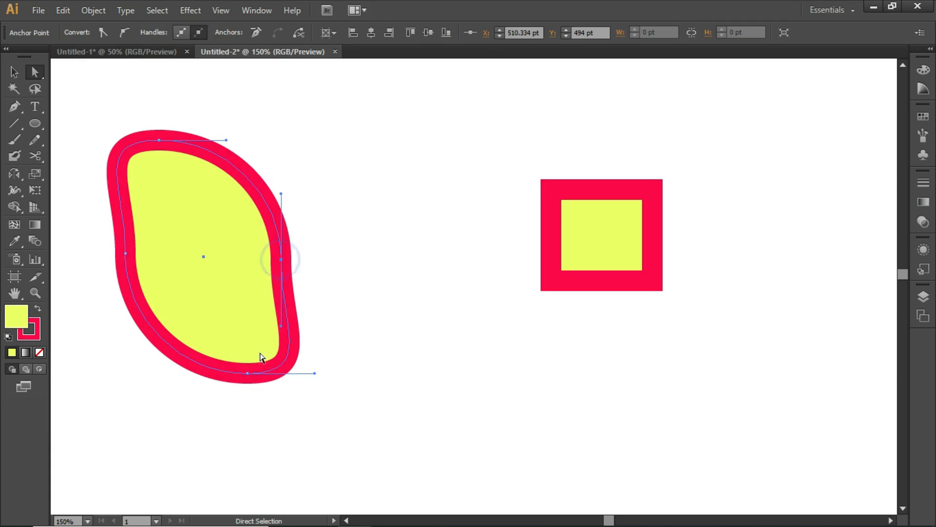
{"action": "left_click", "coordinate": [248, 375], "text": "shift"}
{"action": "left_click_drag", "start_coordinate": [281, 262], "coordinate": [261, 263]}
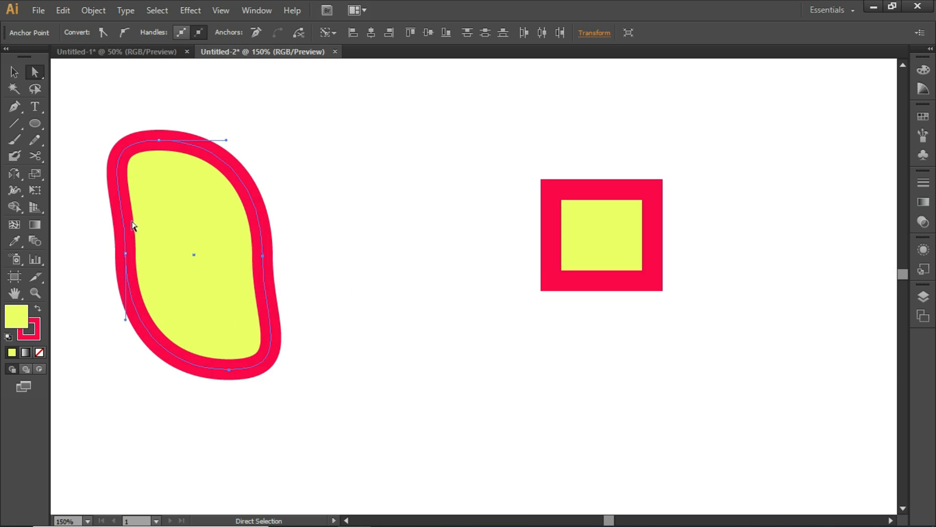
{"action": "left_click", "coordinate": [262, 257]}
{"action": "left_click", "coordinate": [229, 369]}
{"action": "left_click_drag", "start_coordinate": [230, 370], "coordinate": [249, 349]}
{"action": "mouse_move", "coordinate": [250, 349]}
{"action": "left_mouse_down"}
{"action": "mouse_move", "coordinate": [308, 349]}
{"action": "mouse_move", "coordinate": [242, 341]}
{"action": "left_mouse_up"}
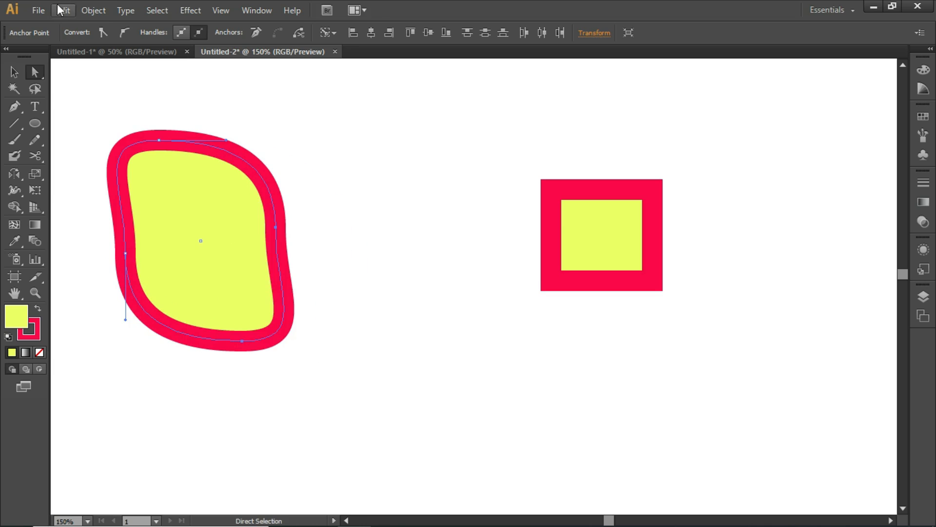
{"action": "left_click", "coordinate": [298, 170]}
- Turn on Show handles when multiple anchors are selected in the Selection & Anchor Display preferences
{"action": "left_click", "coordinate": [63, 10]}
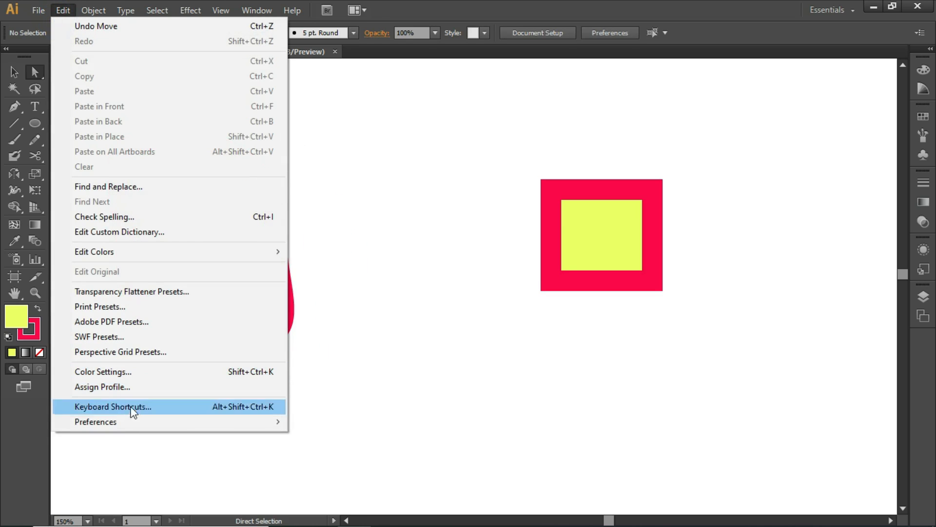
{"action": "mouse_move", "coordinate": [129, 422]}
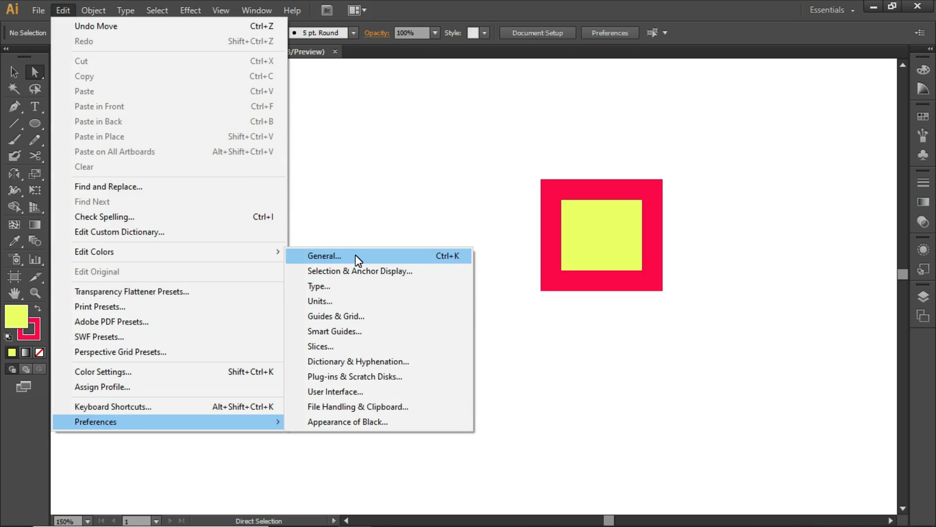
{"action": "left_click", "coordinate": [355, 273]}
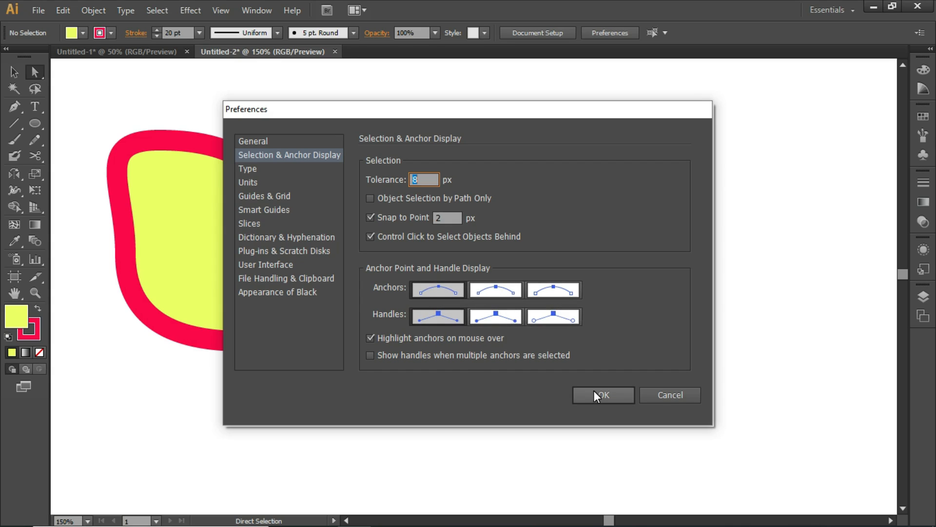
{"action": "left_click", "coordinate": [444, 357]}
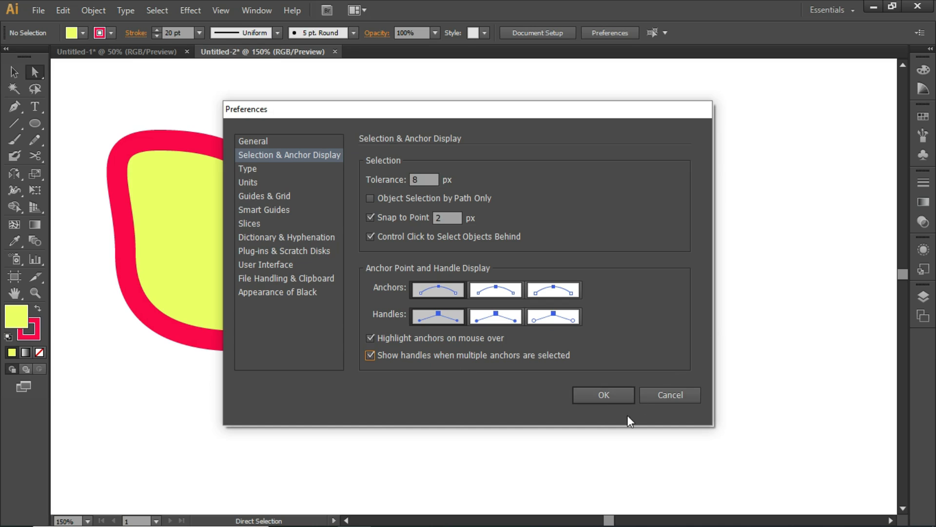
{"action": "left_click", "coordinate": [616, 396]}
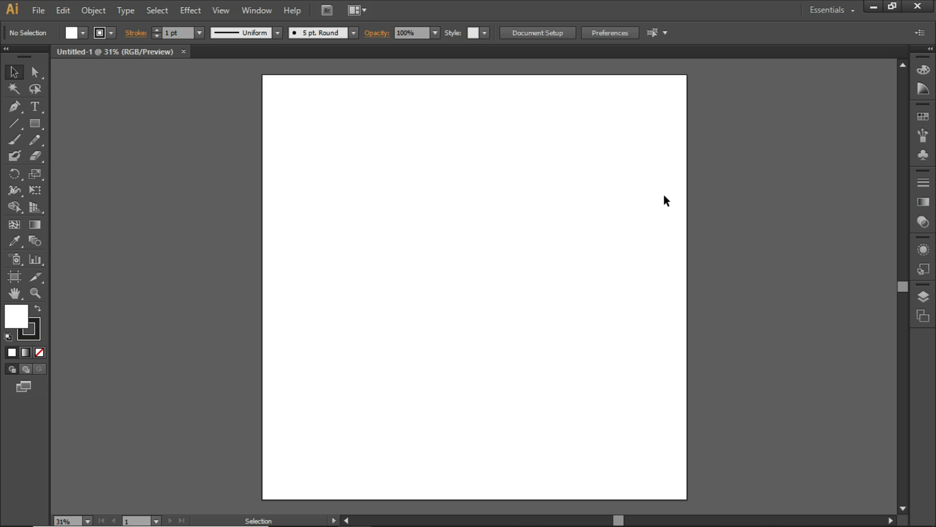
- Draw a small rectangle near the artboard's upper-left corner and delete its top-right anchor to form a right triangle
{"action": "left_click", "coordinate": [41, 126]}
{"action": "mouse_move", "coordinate": [286, 141]}
{"action": "left_mouse_down"}
{"action": "mouse_move", "coordinate": [389, 259]}
{"action": "mouse_move", "coordinate": [340, 192]}
{"action": "left_mouse_up"}
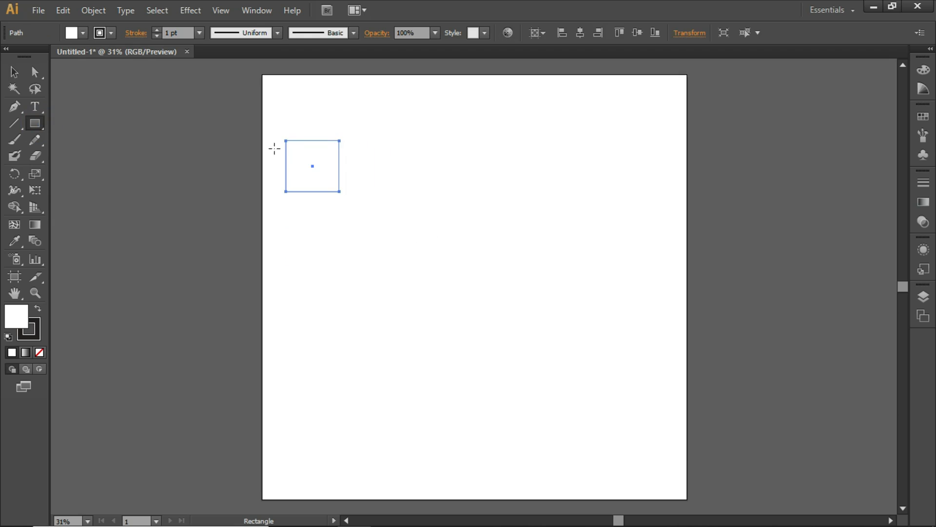
{"action": "left_click", "coordinate": [17, 111]}
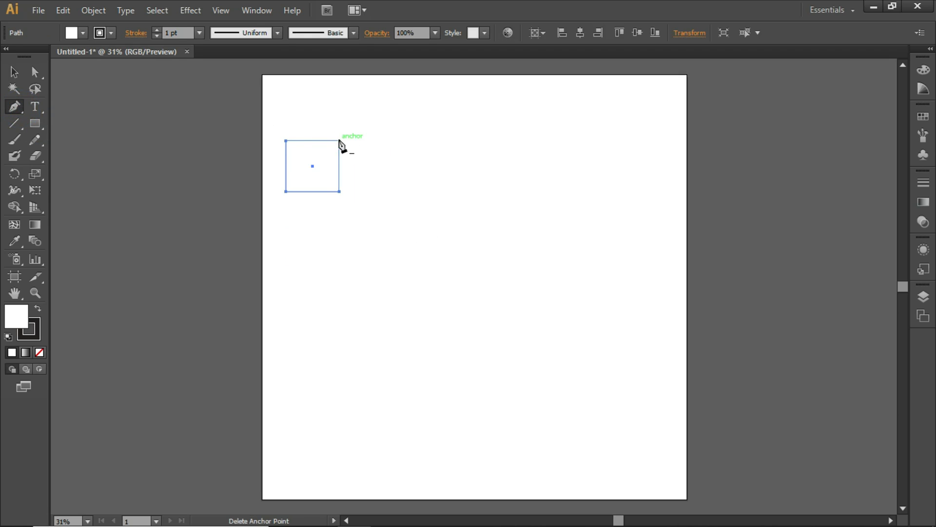
{"action": "left_click", "coordinate": [339, 141]}
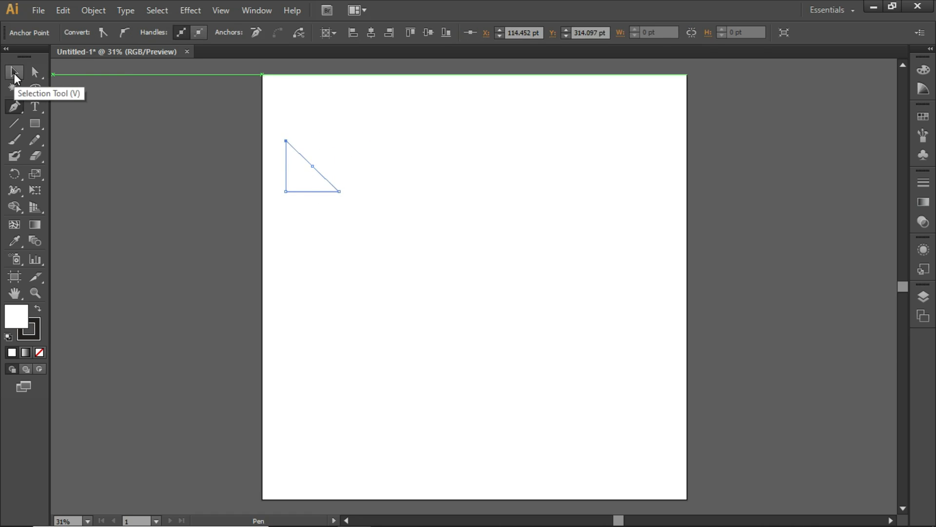
{"action": "left_click", "coordinate": [13, 72]}
{"action": "left_click", "coordinate": [374, 177]}
{"action": "left_click", "coordinate": [331, 186]}
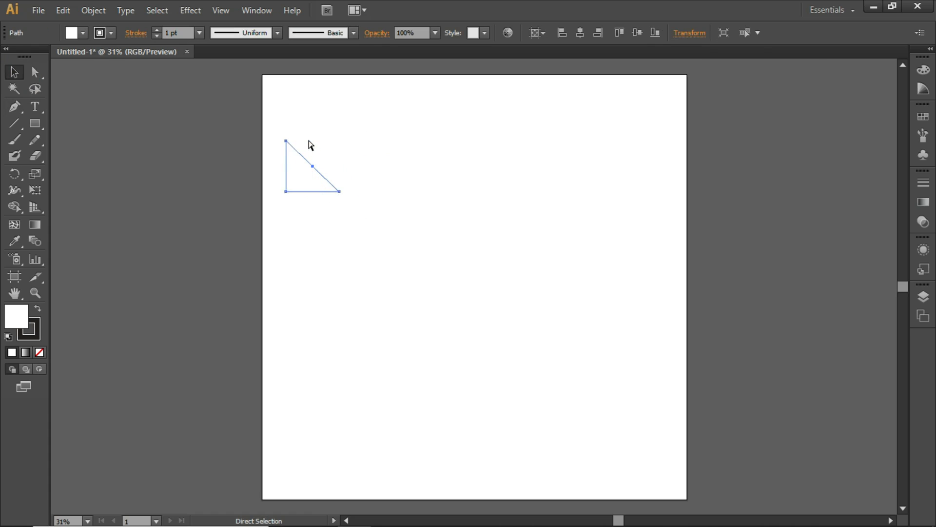
- Move the triangle closer to the artboard's upper-left corner and draw a square of about the same height to its right
{"action": "key", "text": "ctrl+="}
{"action": "key", "text": "ctrl+="}
{"action": "key", "text": "space"}
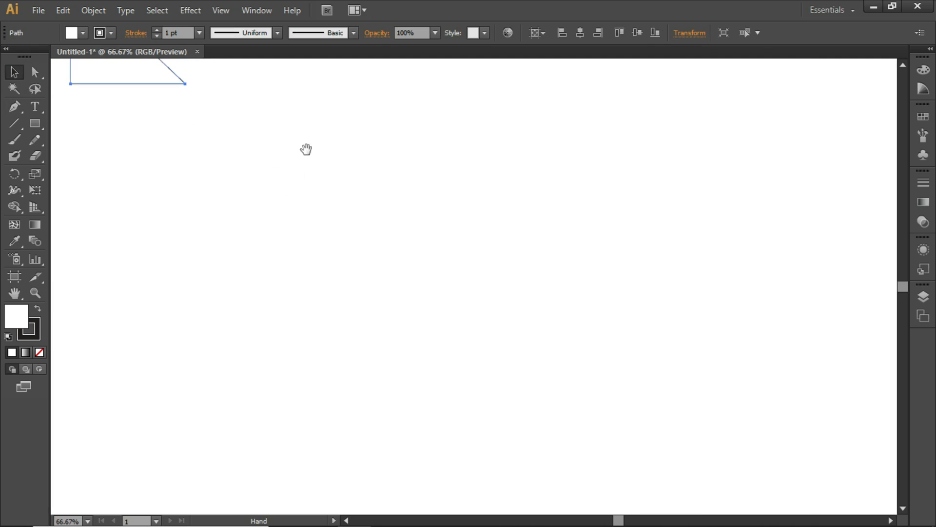
{"action": "left_click_drag", "start_coordinate": [310, 161], "coordinate": [430, 382]}
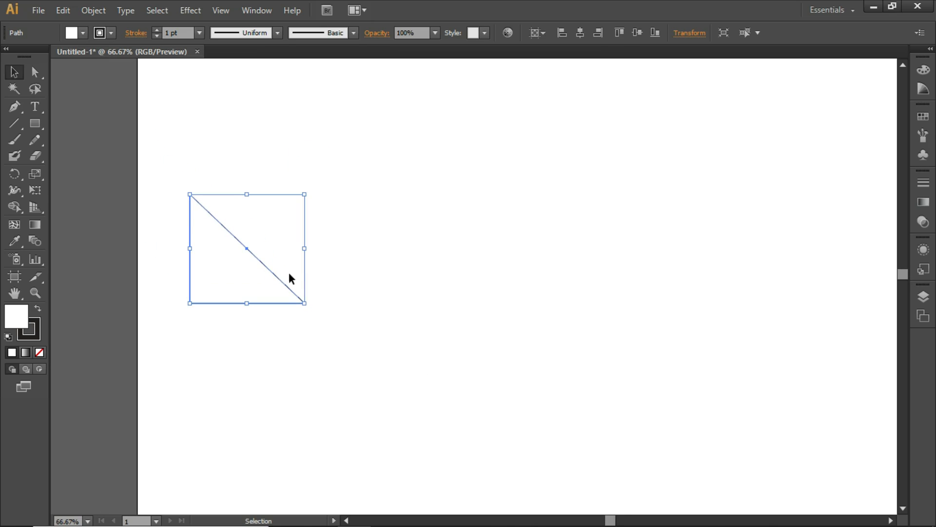
{"action": "left_click", "coordinate": [347, 341]}
{"action": "left_click_drag", "start_coordinate": [278, 273], "coordinate": [263, 176]}
{"action": "left_click", "coordinate": [35, 123]}
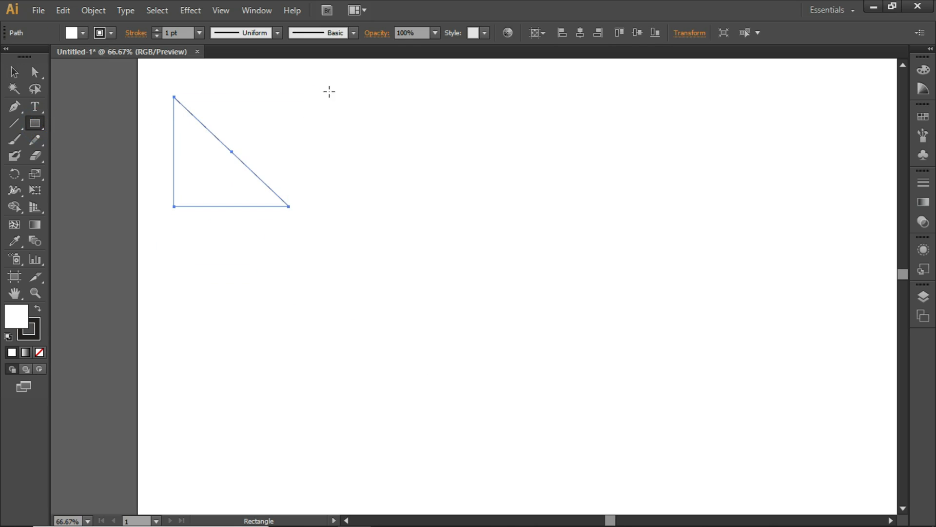
{"action": "left_click_drag", "start_coordinate": [329, 91], "coordinate": [442, 207]}
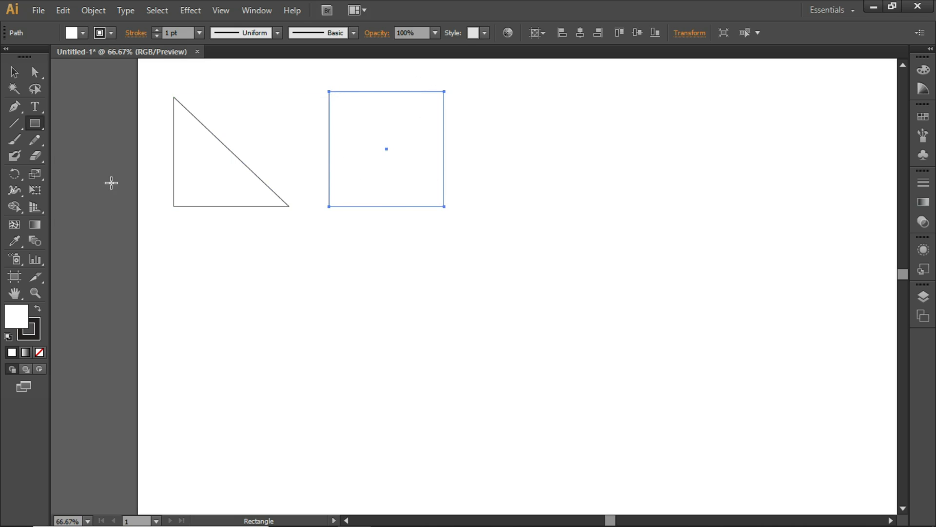
- Create a pentagon with a 50 pt radius and 5 sides to the right of the square
{"action": "left_click", "coordinate": [35, 125]}
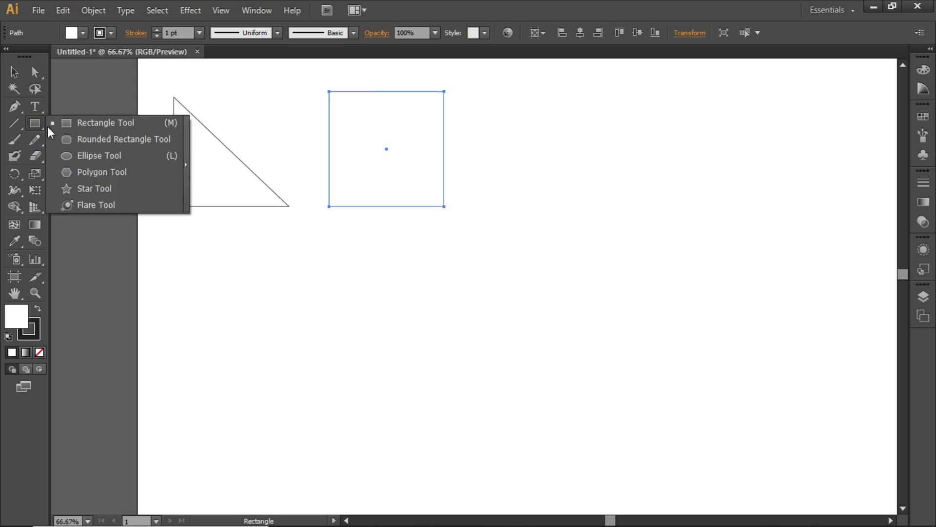
{"action": "left_click", "coordinate": [122, 175]}
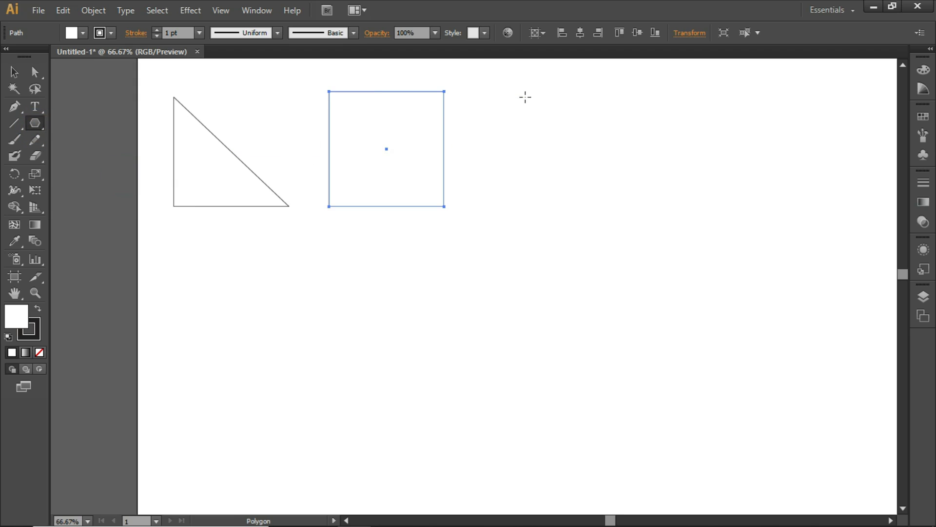
{"action": "left_click", "coordinate": [518, 106]}
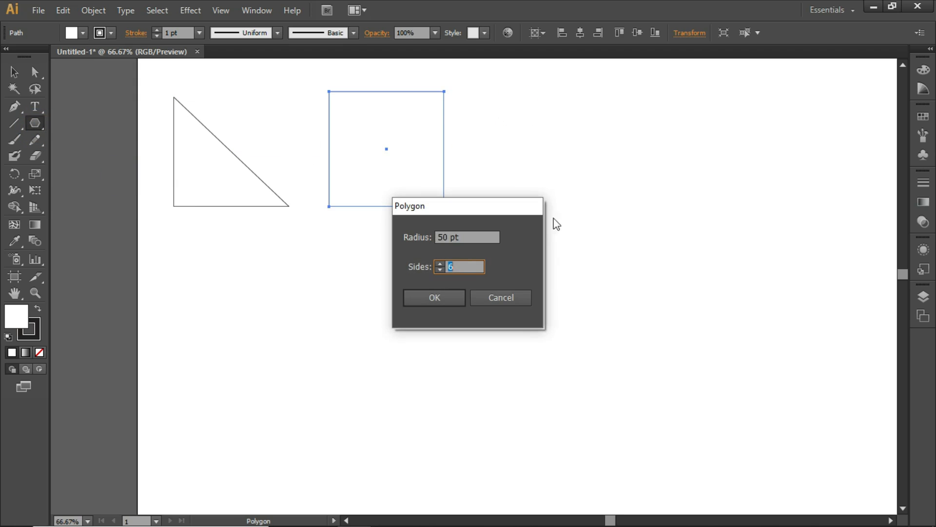
{"action": "left_click", "coordinate": [440, 269]}
{"action": "left_click", "coordinate": [445, 293]}
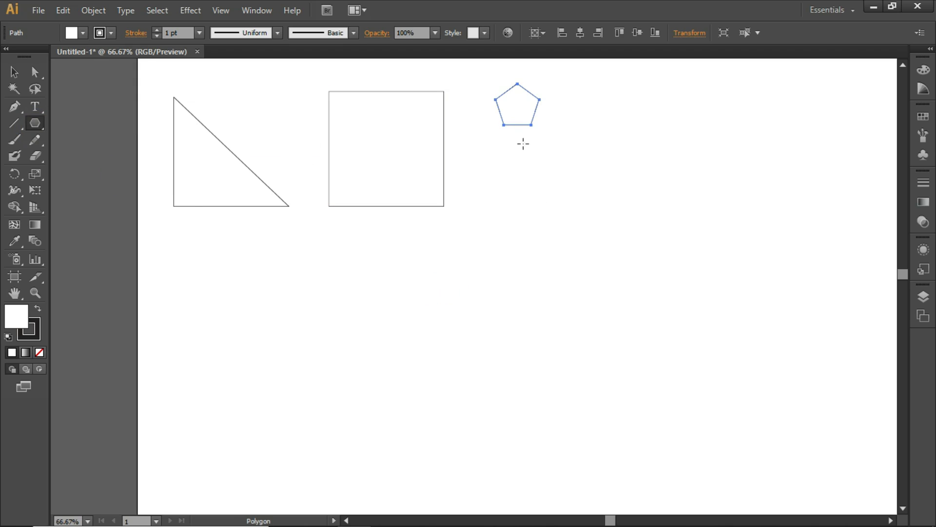
- Enlarge the pentagon to about the square's size and position it level with the square
{"action": "left_click", "coordinate": [14, 71]}
{"action": "left_click_drag", "start_coordinate": [540, 125], "coordinate": [571, 179]}
{"action": "left_click_drag", "start_coordinate": [582, 108], "coordinate": [603, 89]}
{"action": "left_click_drag", "start_coordinate": [602, 129], "coordinate": [606, 136]}
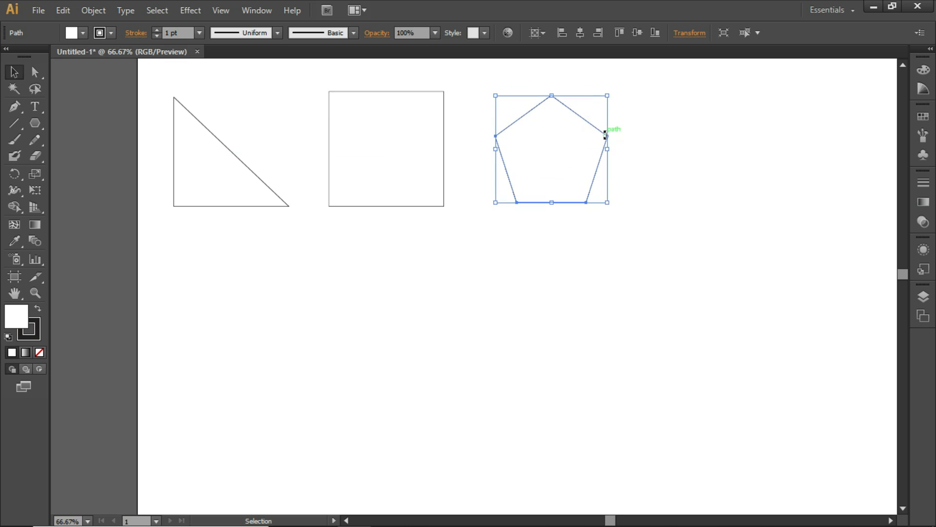
- Create a hexagon with a 50 pt radius and 6 sides to the right of the pentagon
{"action": "left_click", "coordinate": [34, 123]}
{"action": "left_click", "coordinate": [671, 109]}
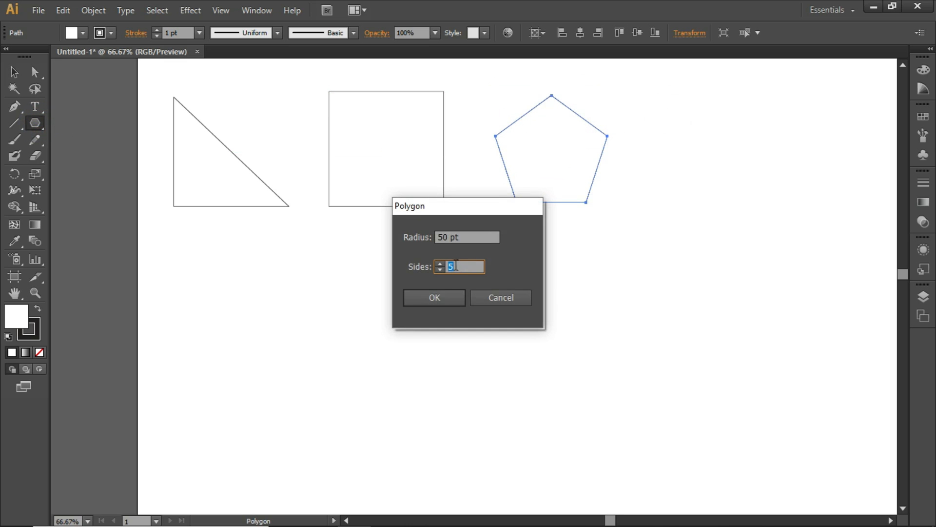
{"action": "left_click", "coordinate": [440, 263]}
{"action": "left_click", "coordinate": [442, 298]}
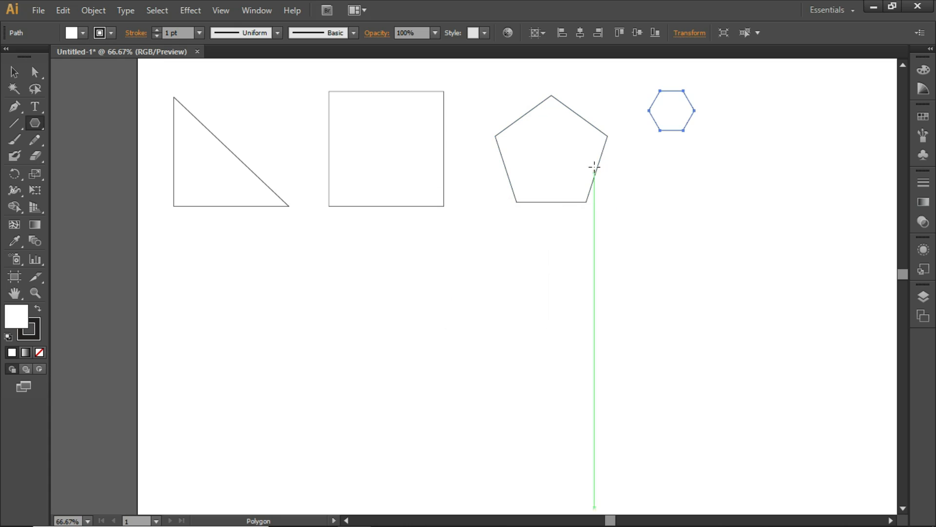
- Enlarge the hexagon to match the square's height and position it in line with the other shapes
{"action": "left_click", "coordinate": [19, 73]}
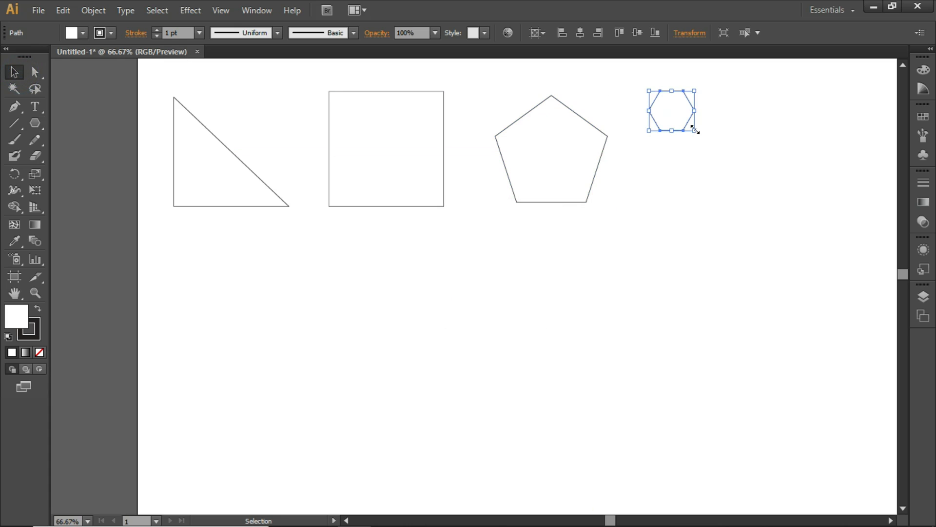
{"action": "left_click_drag", "start_coordinate": [694, 130], "coordinate": [782, 224]}
{"action": "left_click_drag", "start_coordinate": [769, 169], "coordinate": [774, 170]}
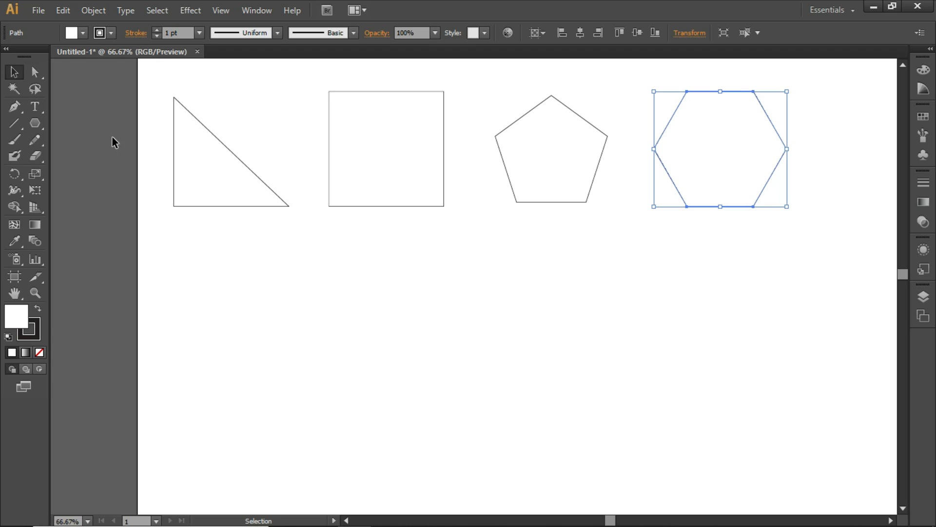
- Draw a circle with the Ellipse tool below the triangle, slightly larger than the shapes in the row above
{"action": "left_click_drag", "start_coordinate": [35, 123], "coordinate": [80, 160]}
{"action": "left_click_drag", "start_coordinate": [182, 262], "coordinate": [325, 388]}
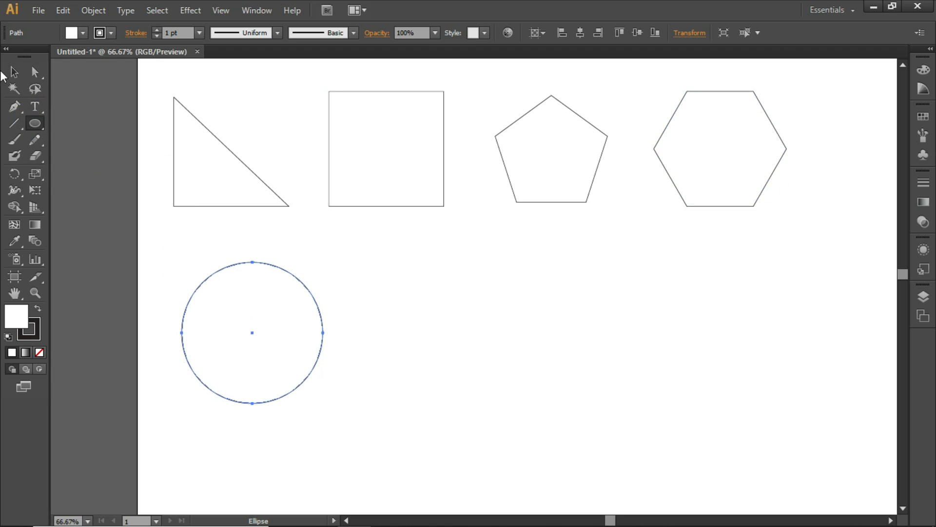
- Shift the circle slightly up toward the triangle and add an equal-sized second circle beside it, level with the first
{"action": "key", "text": "v"}
{"action": "left_click_drag", "start_coordinate": [308, 293], "coordinate": [294, 288]}
{"action": "left_click", "coordinate": [34, 123]}
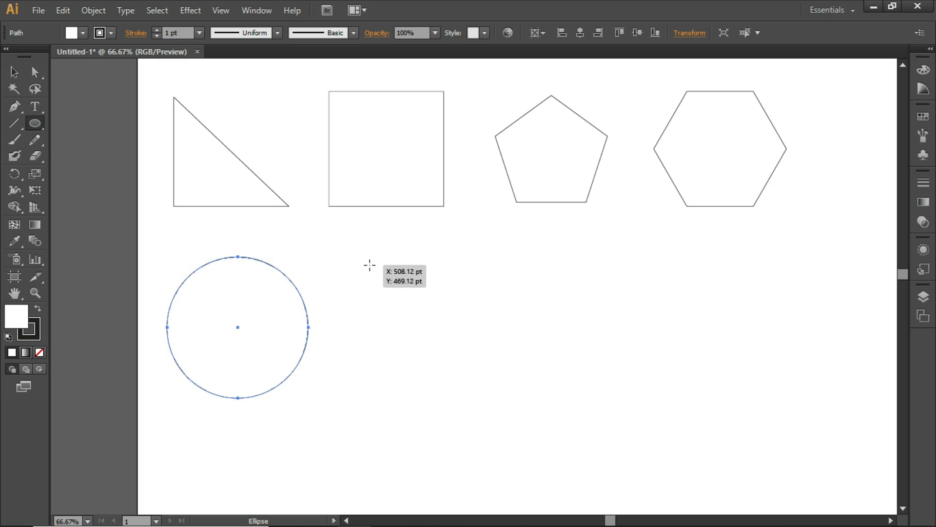
{"action": "left_click_drag", "start_coordinate": [370, 265], "coordinate": [476, 381]}
{"action": "mouse_move", "coordinate": [496, 412]}
{"action": "left_mouse_down"}
{"action": "mouse_move", "coordinate": [494, 397]}
{"action": "mouse_move", "coordinate": [501, 405]}
{"action": "left_mouse_up"}
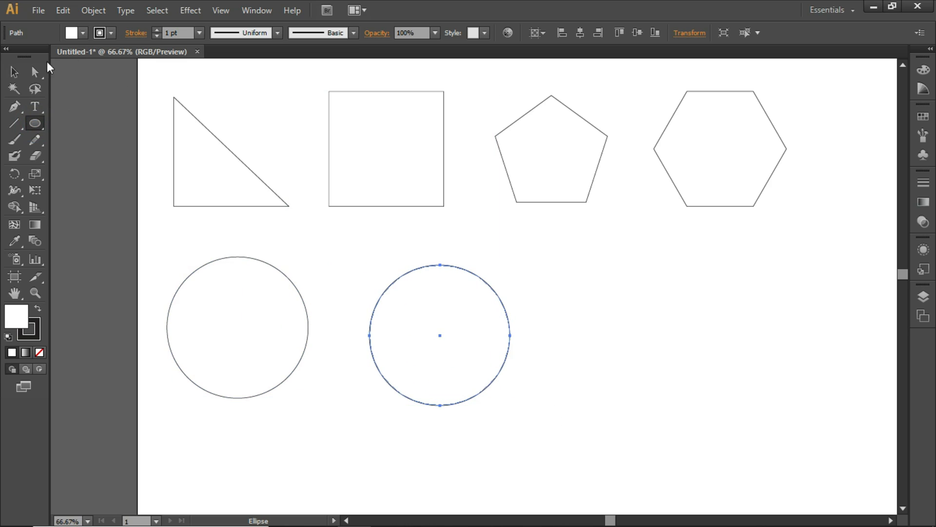
{"action": "left_click", "coordinate": [15, 72]}
{"action": "left_click_drag", "start_coordinate": [473, 273], "coordinate": [458, 266]}
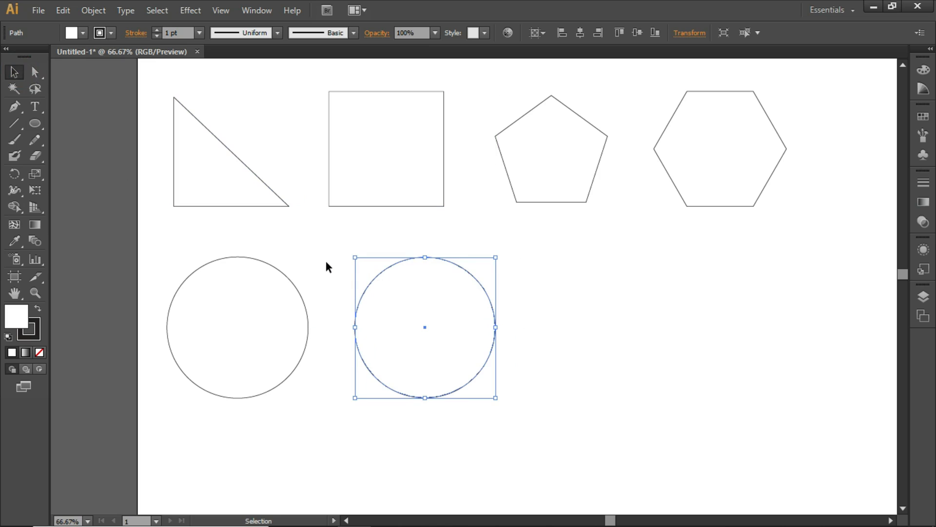
- Cut the second circle into upper and lower halves at its left and right anchor points with the Scissors tool
{"action": "key", "text": "c"}
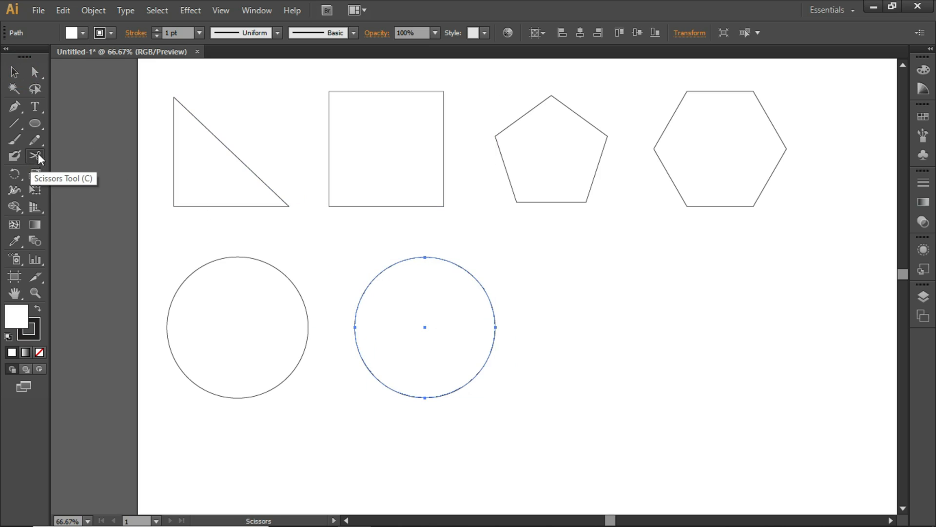
{"action": "left_click", "coordinate": [355, 327]}
{"action": "left_click", "coordinate": [496, 326]}
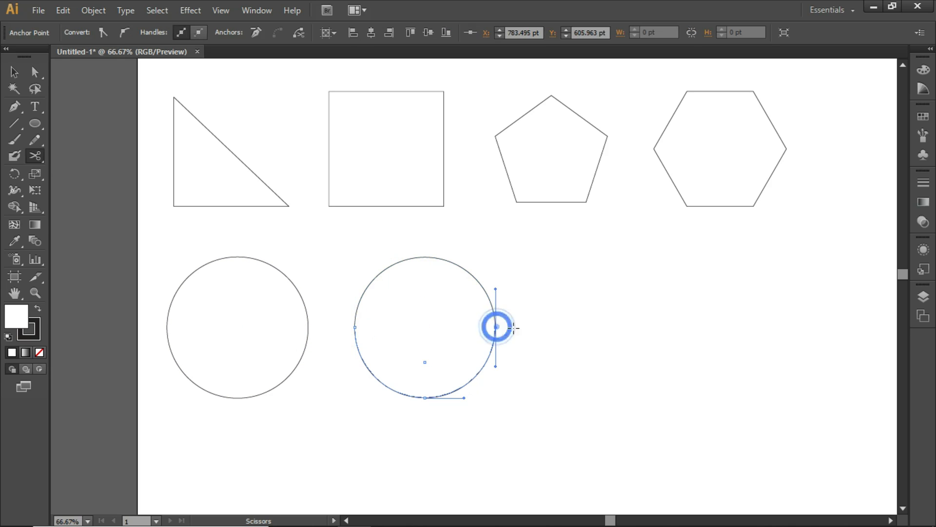
- Move the lower half of the cut circle to the right so its left end sits below the upper arc's right end
{"action": "left_click", "coordinate": [19, 74]}
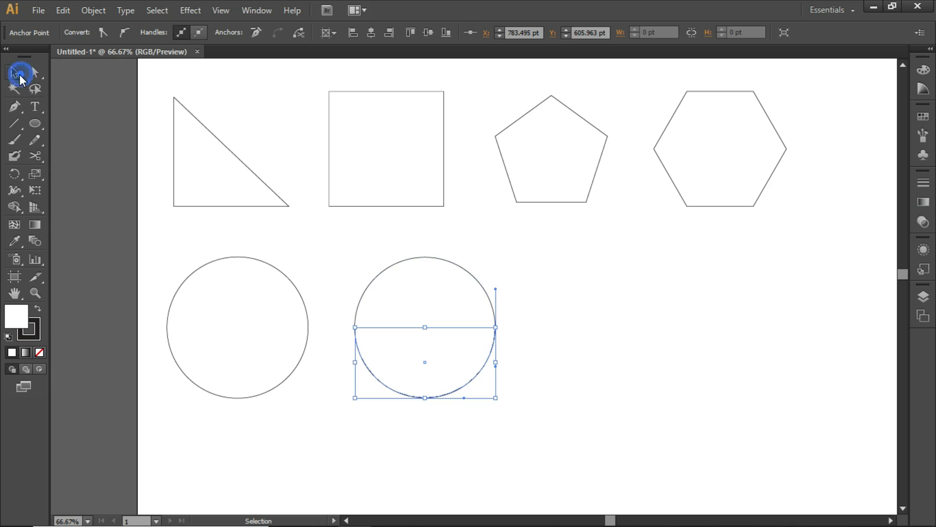
{"action": "left_click", "coordinate": [555, 383]}
{"action": "left_click", "coordinate": [456, 387]}
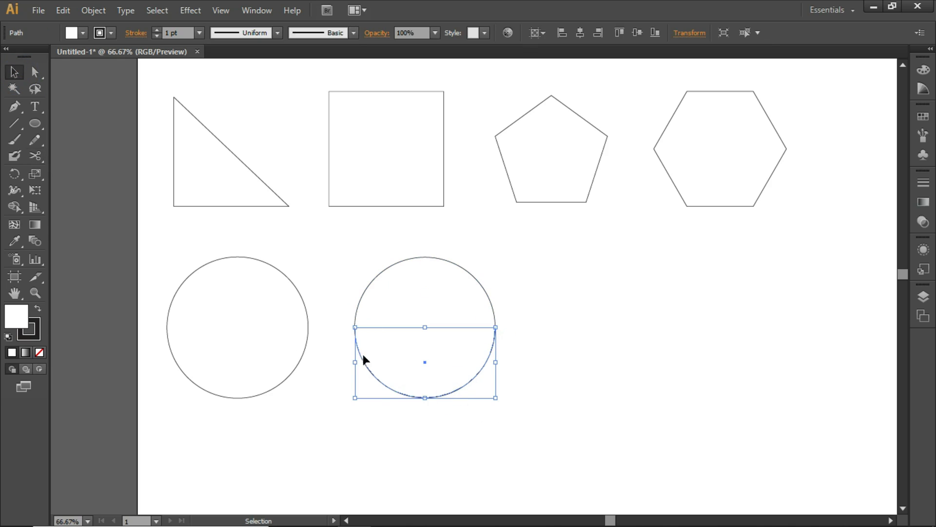
{"action": "left_click_drag", "start_coordinate": [472, 379], "coordinate": [613, 384]}
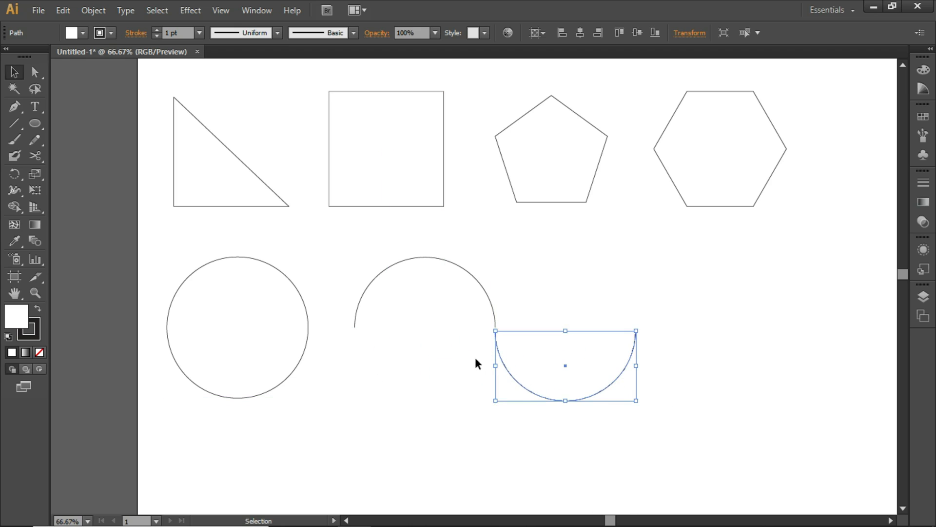
{"action": "left_click", "coordinate": [675, 355]}
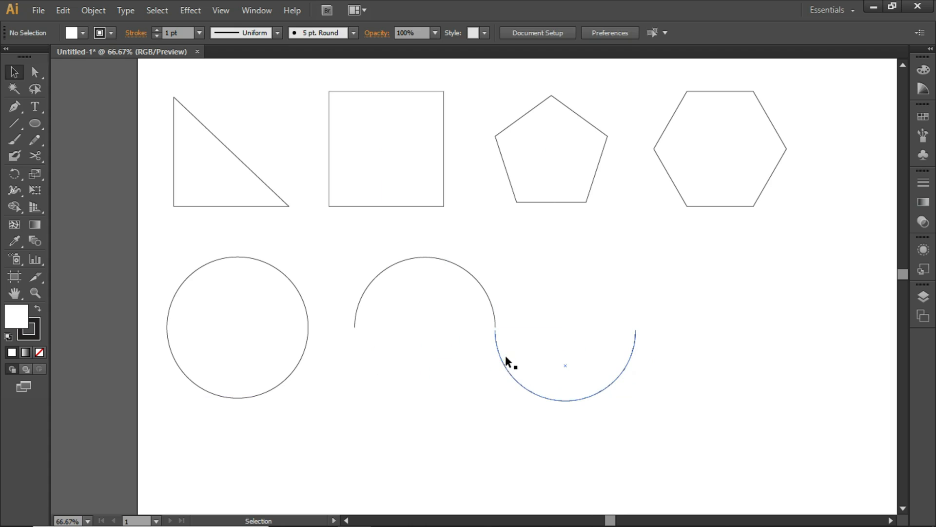
- Close the gap between the two arcs by moving the lower arc up until its end meets the upper arc's end
{"action": "key", "text": "z"}
{"action": "left_click_drag", "start_coordinate": [484, 320], "coordinate": [529, 352]}
{"action": "left_click", "coordinate": [14, 71]}
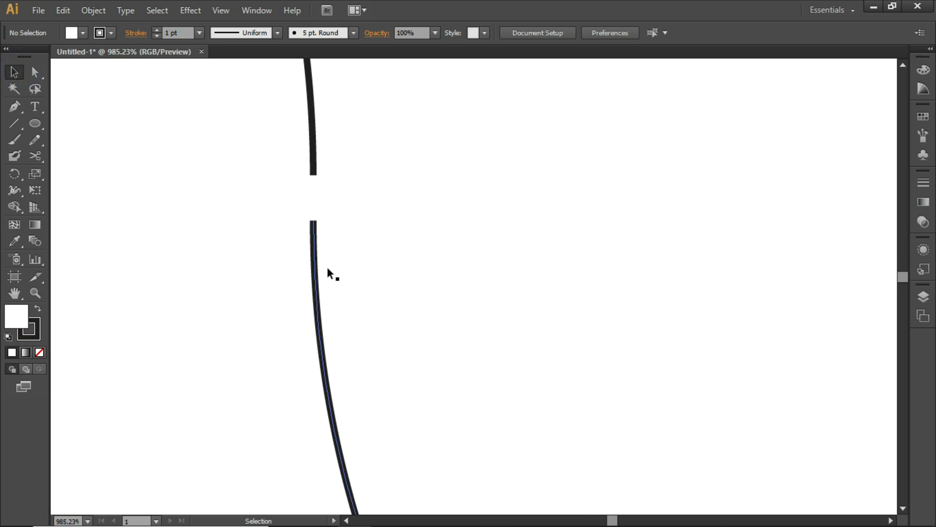
{"action": "left_click_drag", "start_coordinate": [315, 272], "coordinate": [316, 224]}
{"action": "key", "text": "ctrl+minus"}
{"action": "key", "text": "ctrl+minus"}
{"action": "key", "text": "ctrl+minus"}
{"action": "key", "text": "ctrl+minus"}
{"action": "key", "text": "ctrl+minus"}
{"action": "key", "text": "ctrl+minus"}
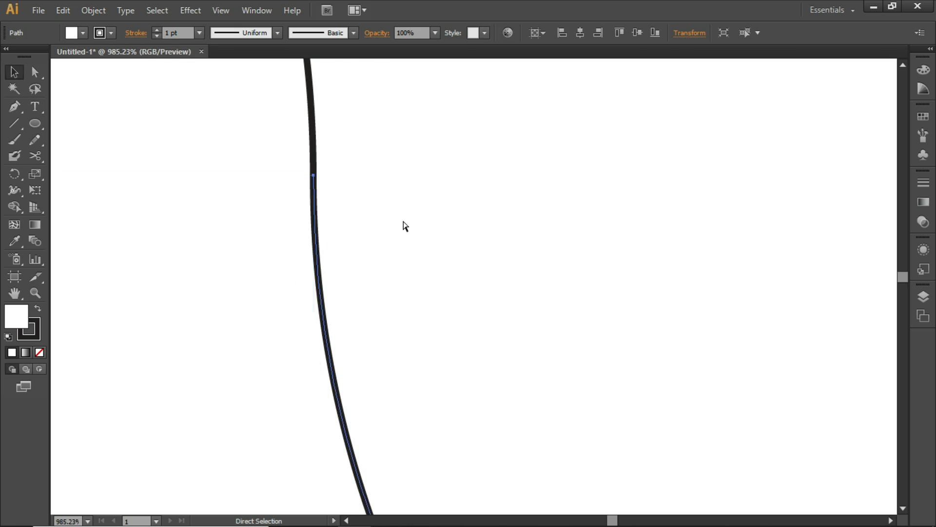
{"action": "key", "text": "ctrl+minus"}
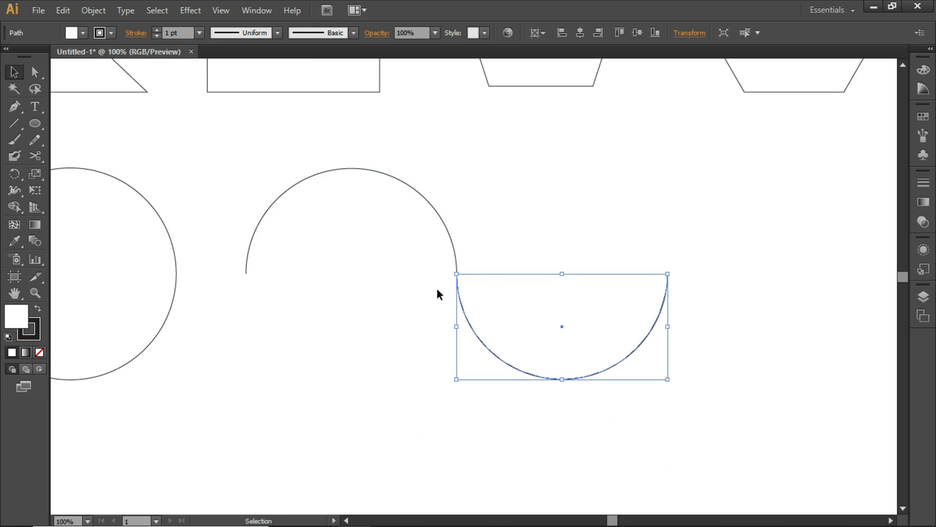
{"action": "left_click", "coordinate": [512, 239]}
{"action": "key", "text": "ctrl+minus"}
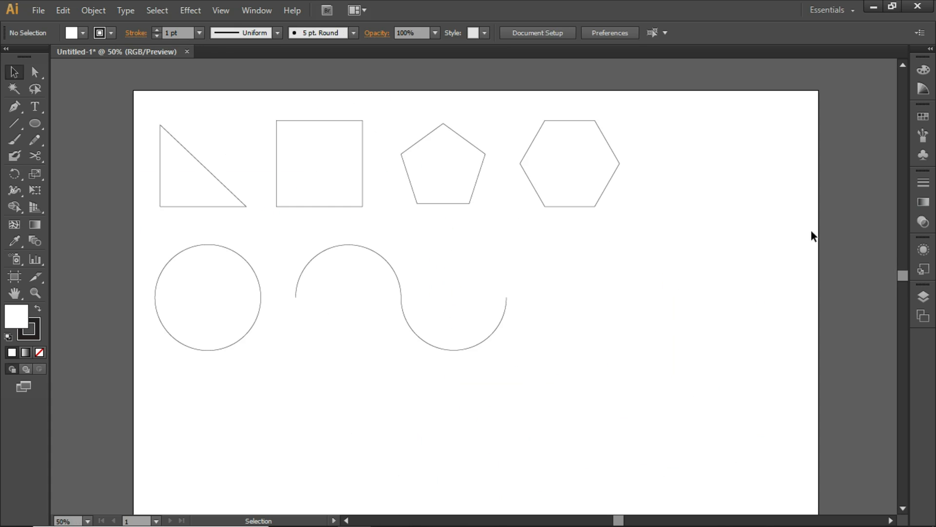
- Select all artwork on Layer 1 and set its stroke weight to 8 pt
{"action": "left_click", "coordinate": [924, 298]}
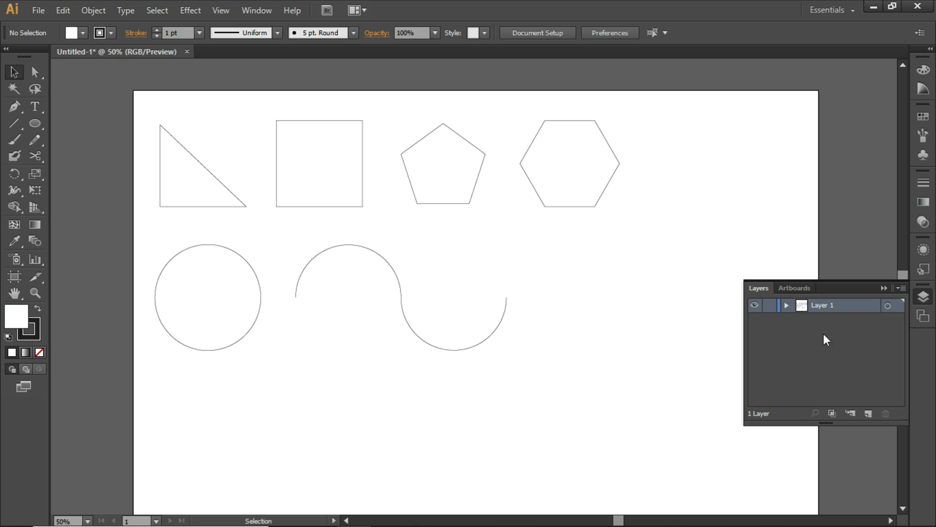
{"action": "left_click", "coordinate": [888, 308]}
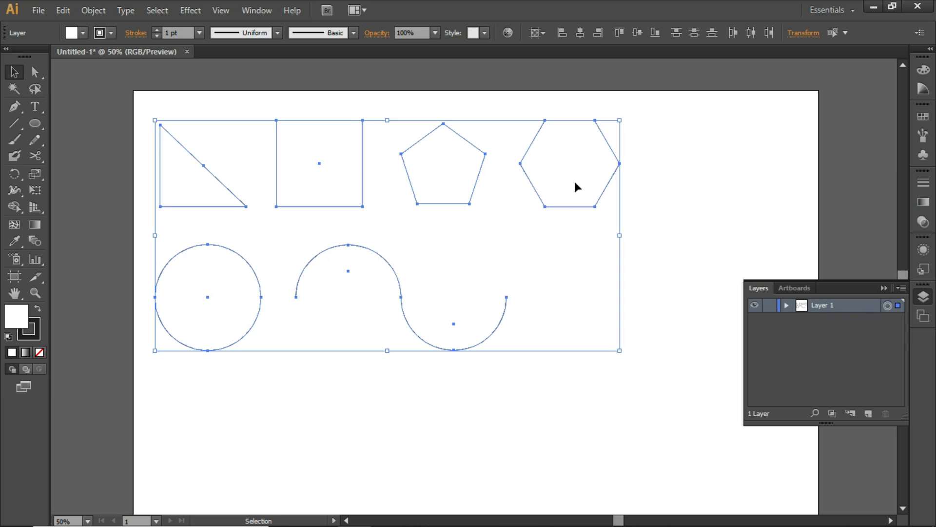
{"action": "left_click", "coordinate": [196, 33]}
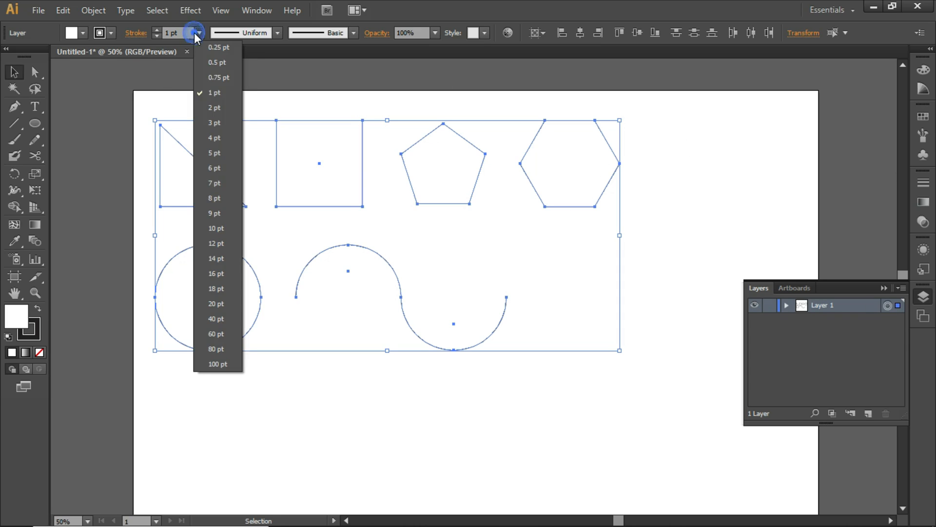
{"action": "left_click", "coordinate": [215, 147]}
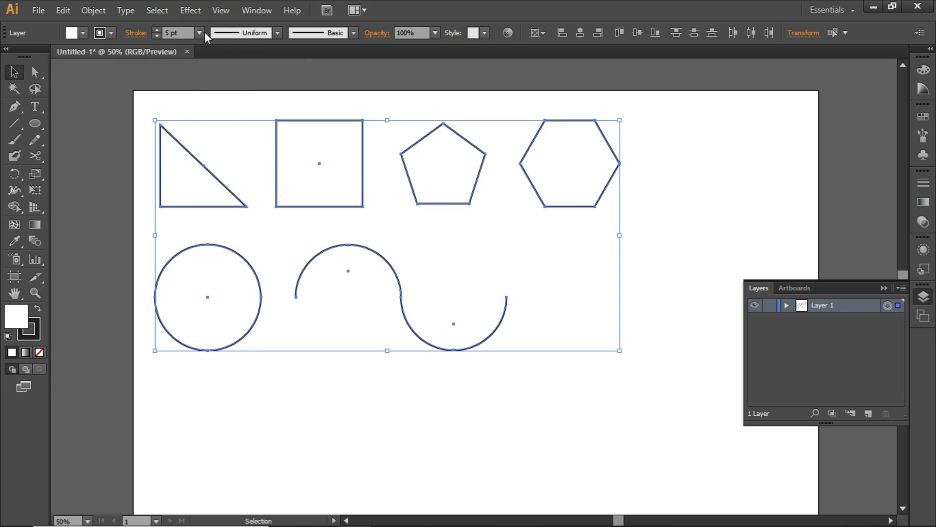
{"action": "left_click", "coordinate": [200, 33]}
{"action": "left_click", "coordinate": [224, 201]}
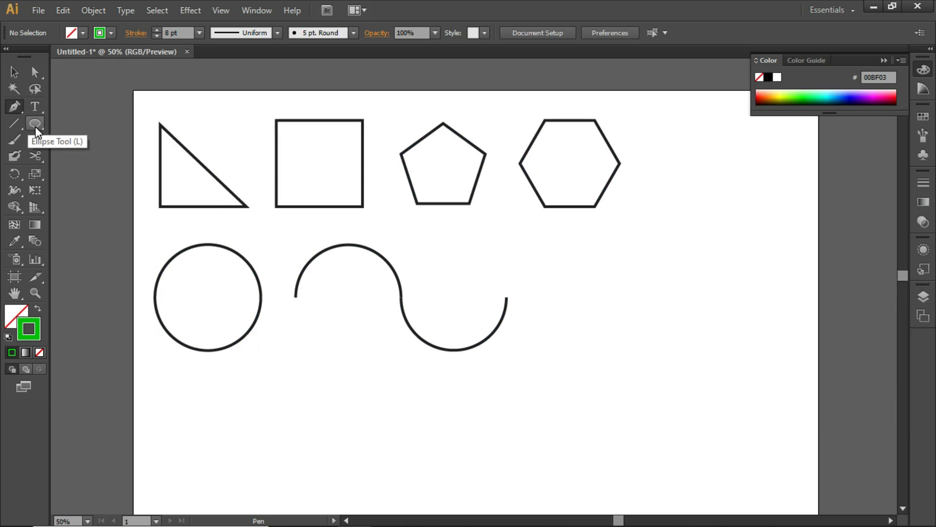
- Draw a tall green-stroked ellipse to the right of the wave and convert its bottom anchor to a corner point
{"action": "left_click", "coordinate": [35, 125]}
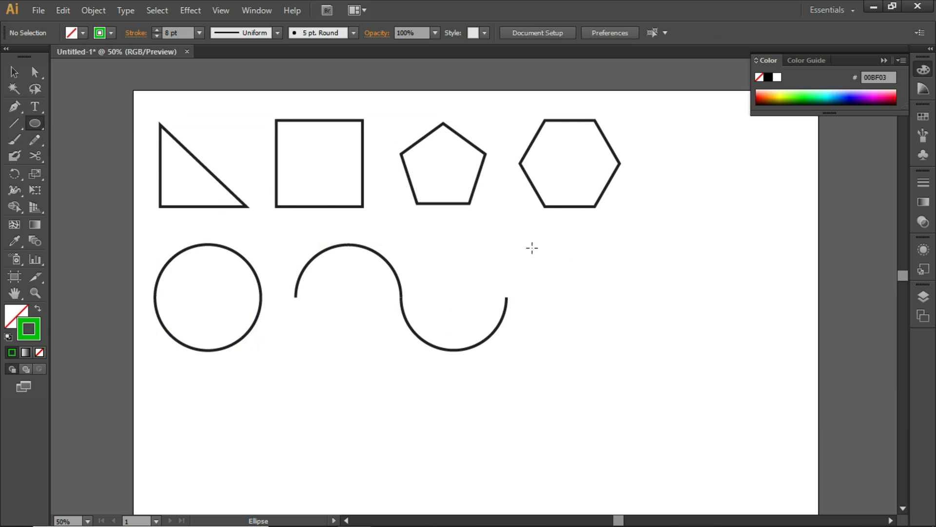
{"action": "mouse_move", "coordinate": [563, 249]}
{"action": "left_mouse_down"}
{"action": "mouse_move", "coordinate": [616, 293]}
{"action": "mouse_move", "coordinate": [677, 381]}
{"action": "mouse_move", "coordinate": [671, 391]}
{"action": "left_mouse_up"}
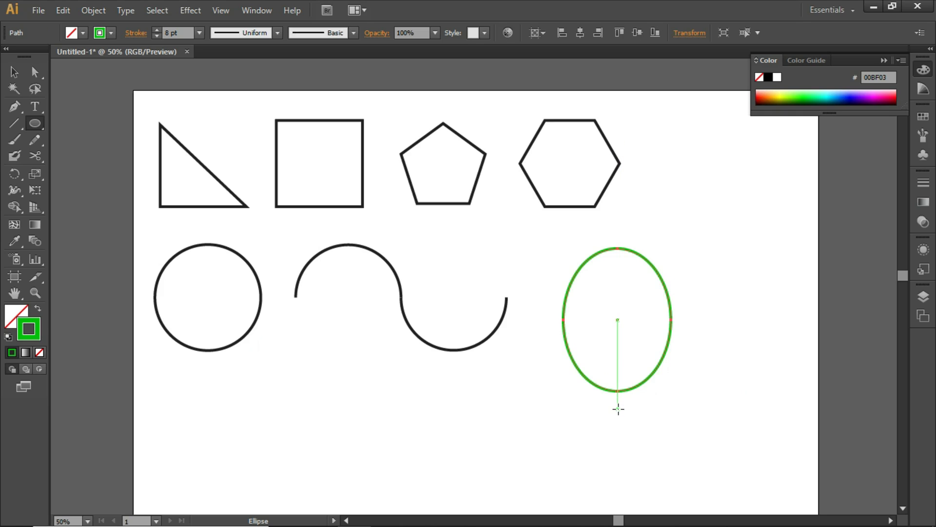
{"action": "key", "text": "p"}
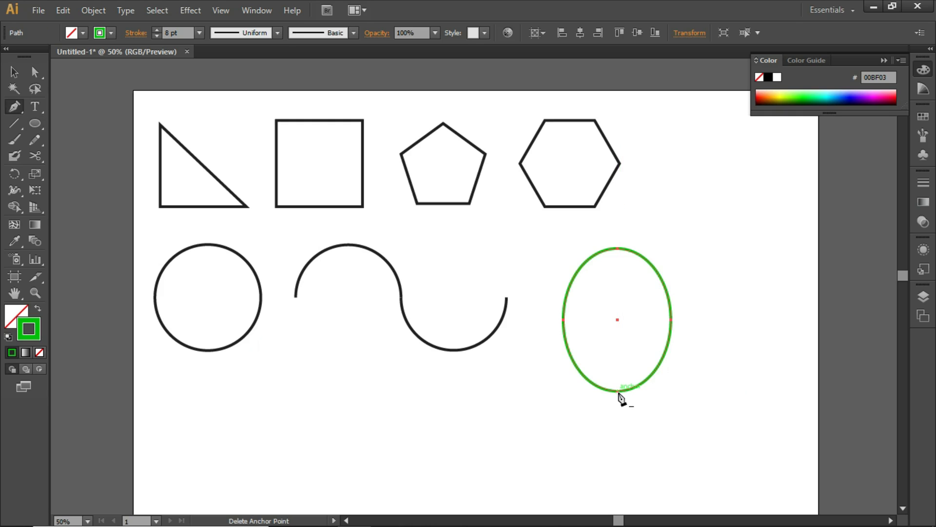
{"action": "key", "text": "alt"}
{"action": "left_click", "coordinate": [618, 391], "text": "alt"}
- Pull the ellipse's bottom corner anchor straight down to about Y 1033 pt to form a teardrop
{"action": "key", "text": "a"}
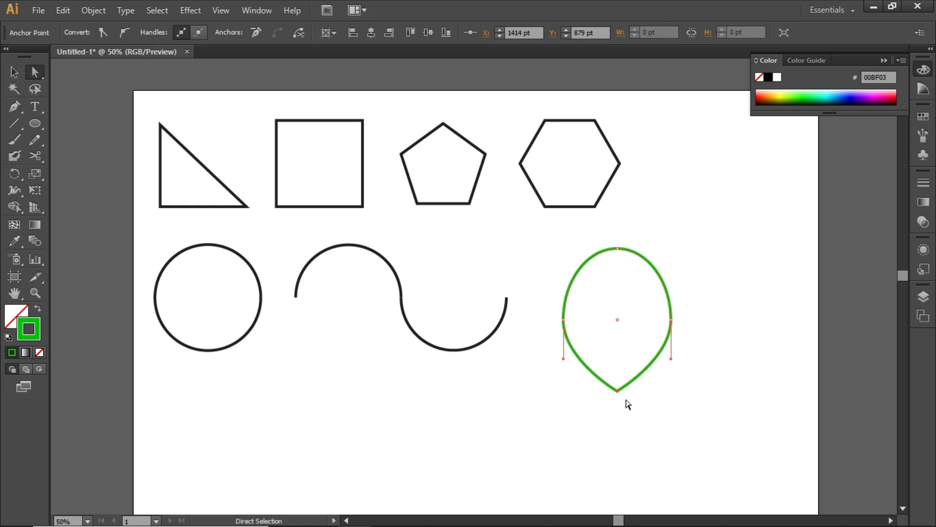
{"action": "left_click", "coordinate": [618, 392]}
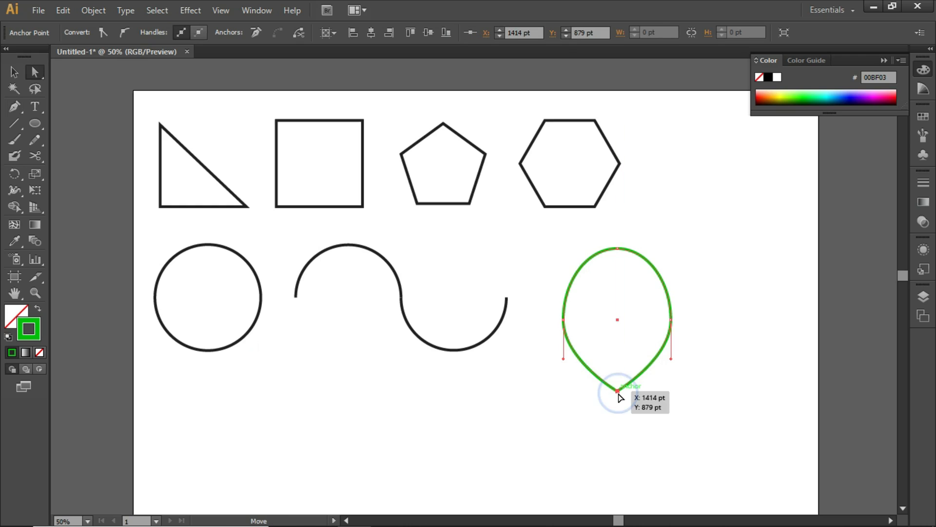
{"action": "left_click_drag", "start_coordinate": [618, 393], "coordinate": [620, 444]}
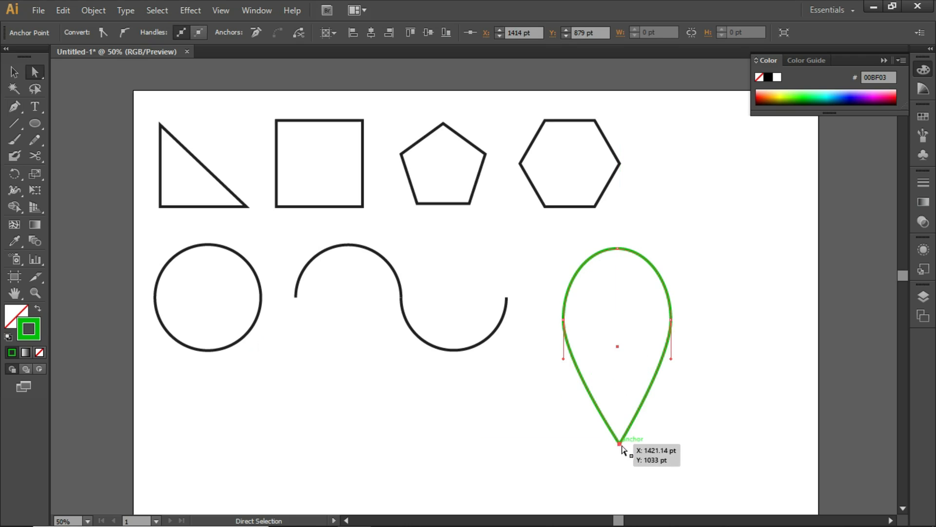
{"action": "left_click", "coordinate": [703, 407]}
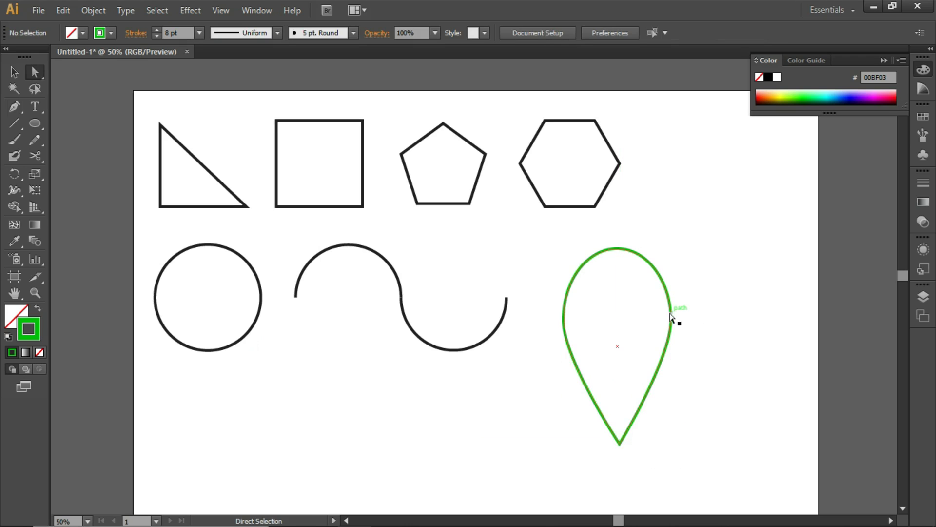
- Recolour the teardrop's stroke to black and move it closer to the wave, level with the wave's top
{"action": "left_click", "coordinate": [14, 72]}
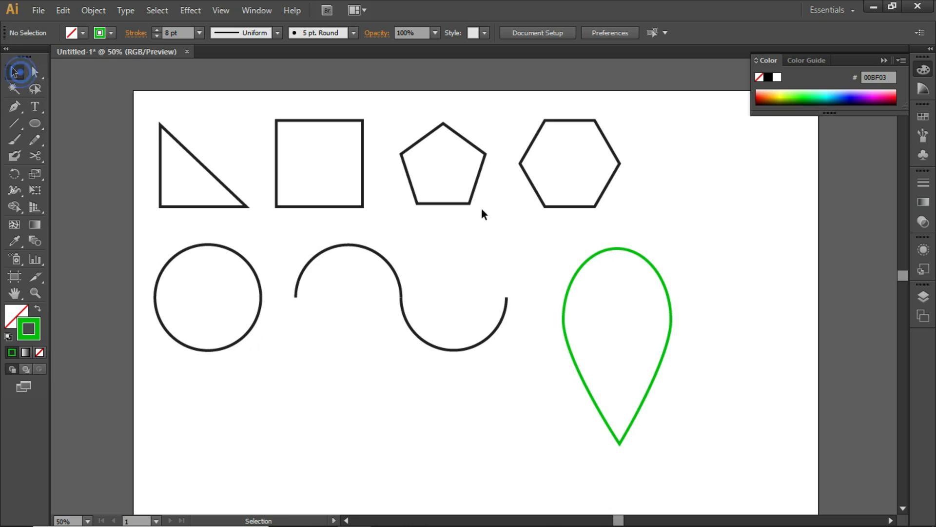
{"action": "left_click", "coordinate": [607, 250]}
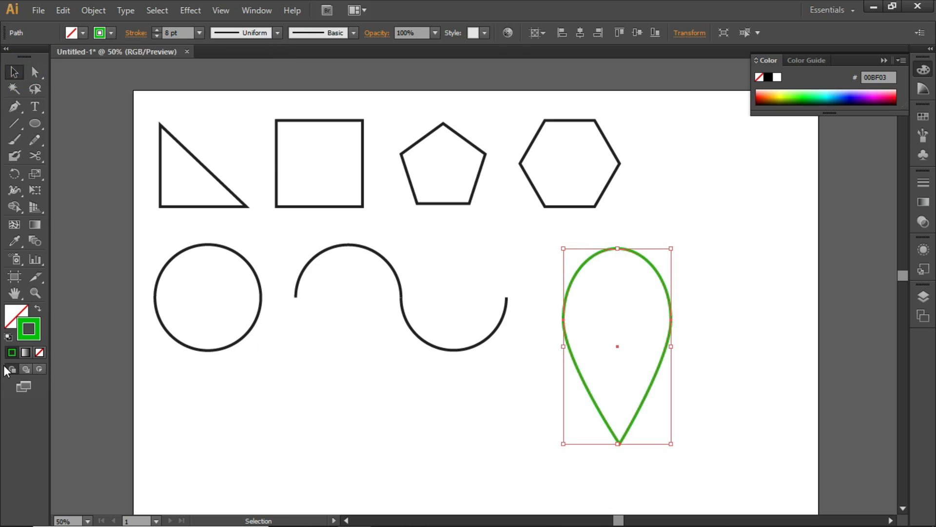
{"action": "left_click", "coordinate": [769, 78]}
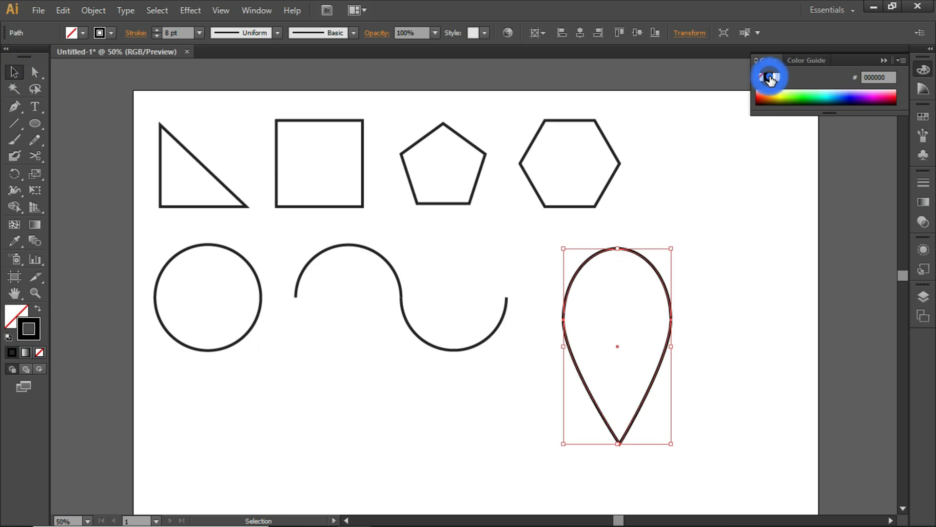
{"action": "left_click", "coordinate": [750, 265]}
{"action": "left_click_drag", "start_coordinate": [639, 256], "coordinate": [623, 252]}
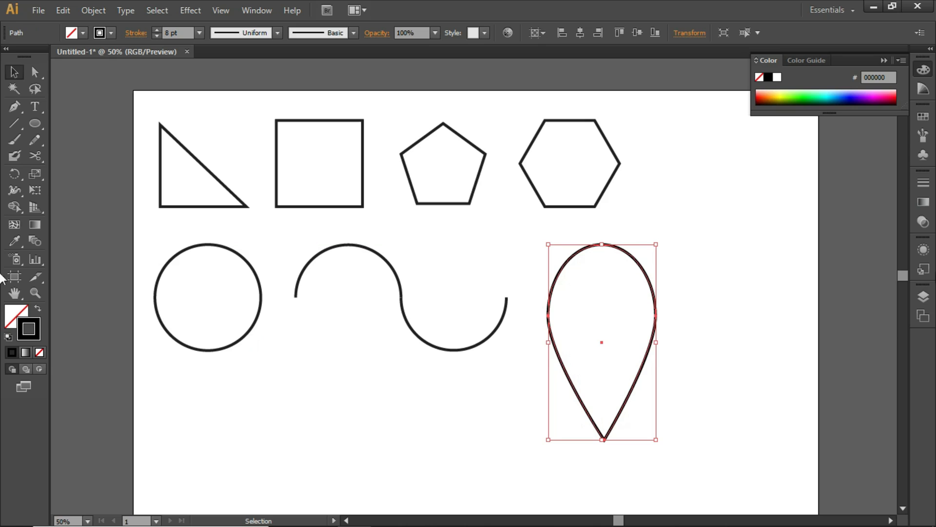
- Transfer the teardrop from Layer 2 to the unlocked Layer 1 and position it to the right of the wave
{"action": "left_click", "coordinate": [924, 301]}
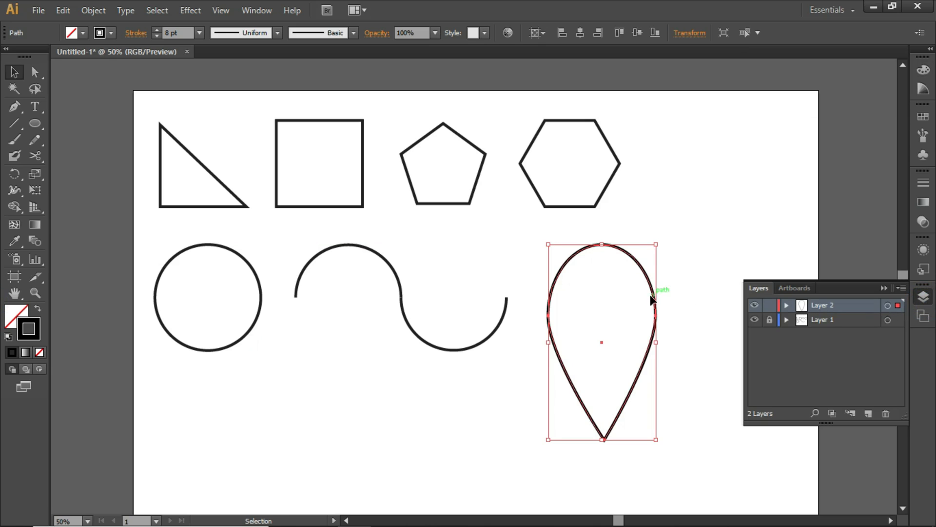
{"action": "key", "text": "Delete"}
{"action": "left_click", "coordinate": [822, 324]}
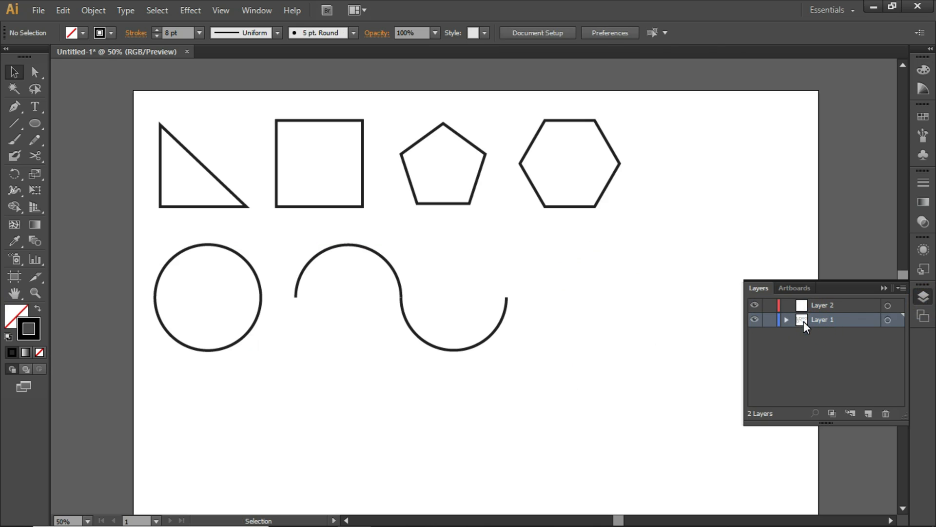
{"action": "key", "text": "ctrl+v"}
{"action": "left_click_drag", "start_coordinate": [526, 241], "coordinate": [646, 291]}
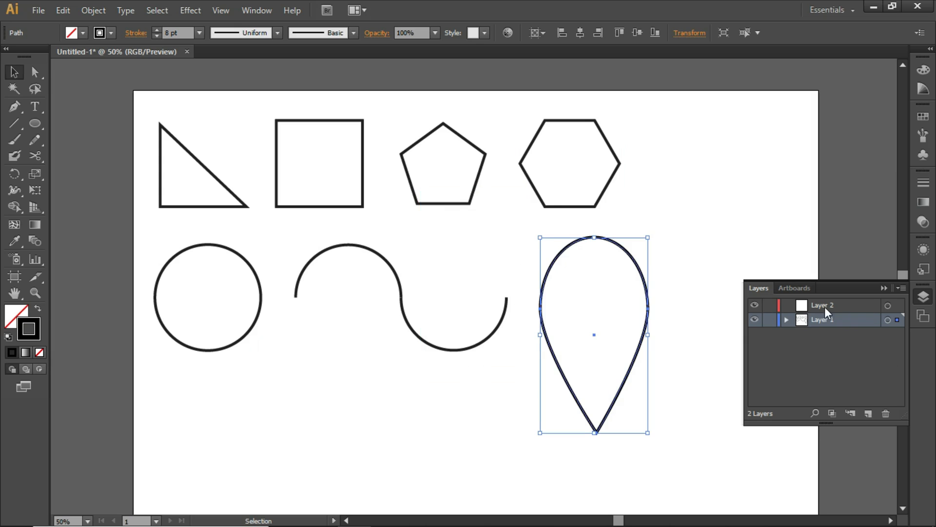
- Lock Layer 1 and make Layer 2 the active layer
{"action": "left_click", "coordinate": [769, 323]}
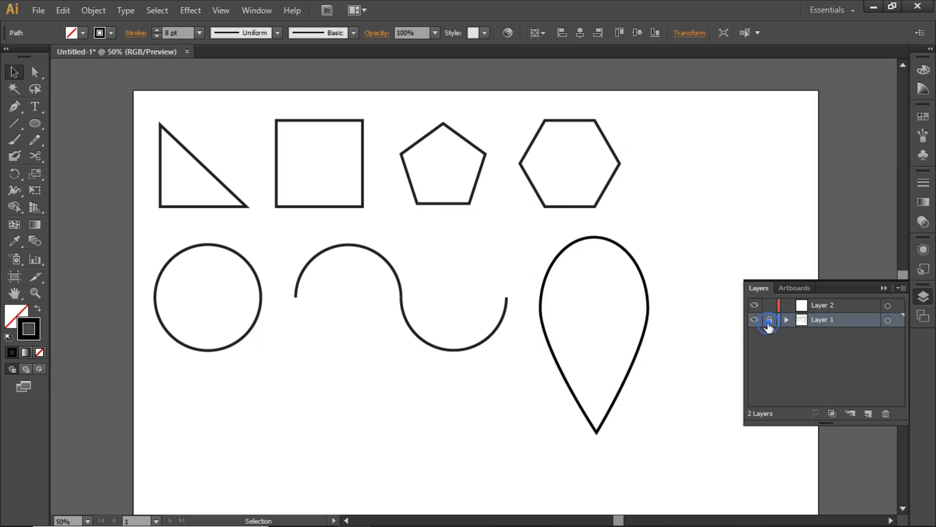
{"action": "left_click", "coordinate": [829, 307]}
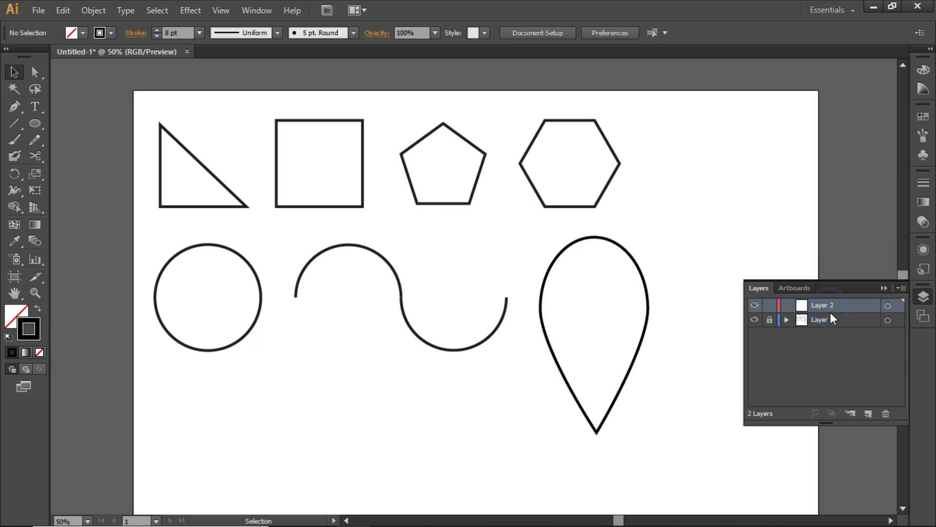
{"action": "left_click", "coordinate": [884, 288]}
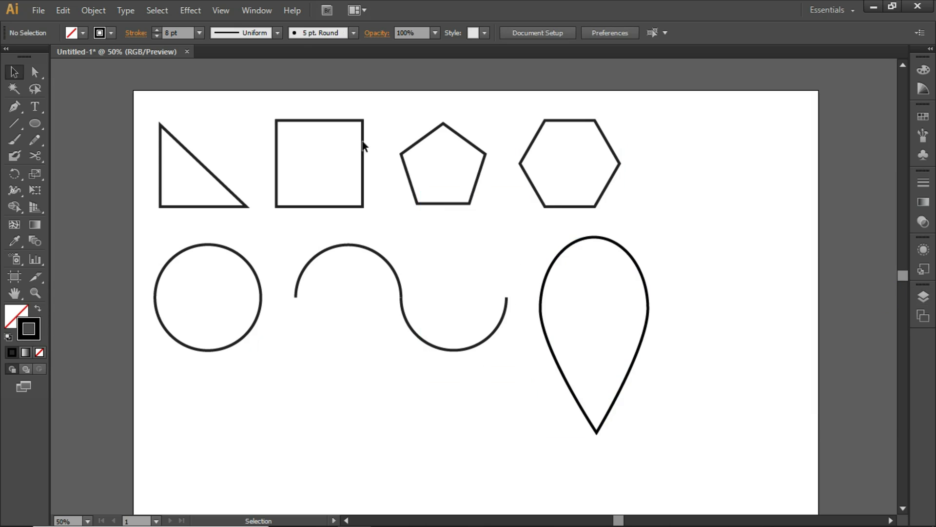
- Set the stroke colour for new paths to bright green, hex 46F714
{"action": "left_click", "coordinate": [111, 33]}
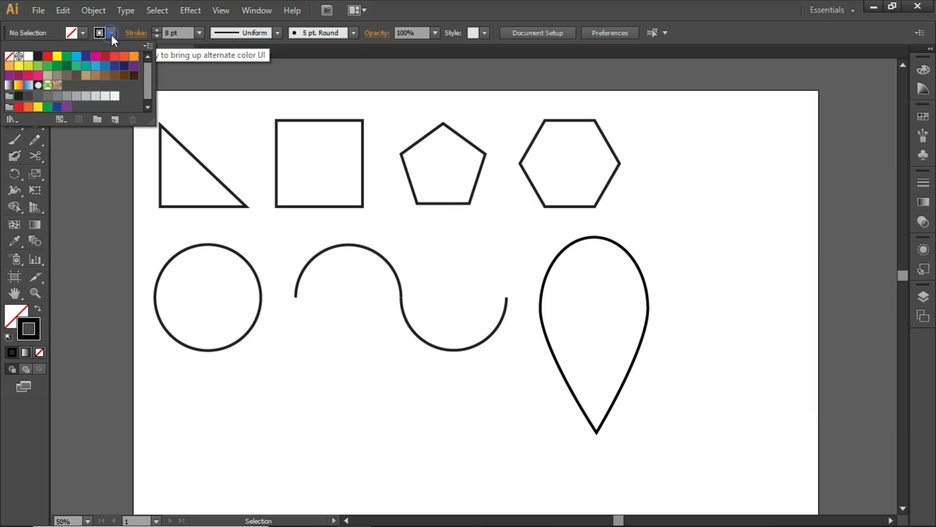
{"action": "left_click", "coordinate": [68, 57]}
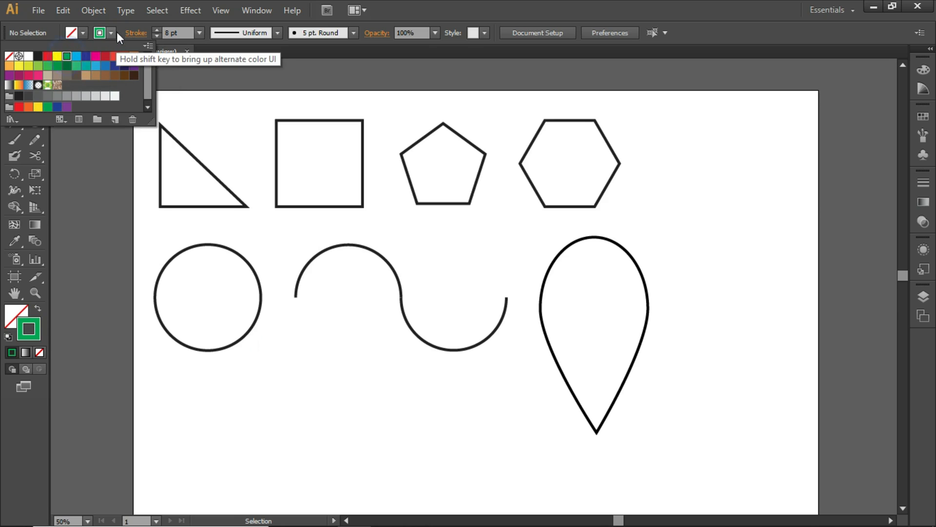
{"action": "double_click", "coordinate": [31, 330]}
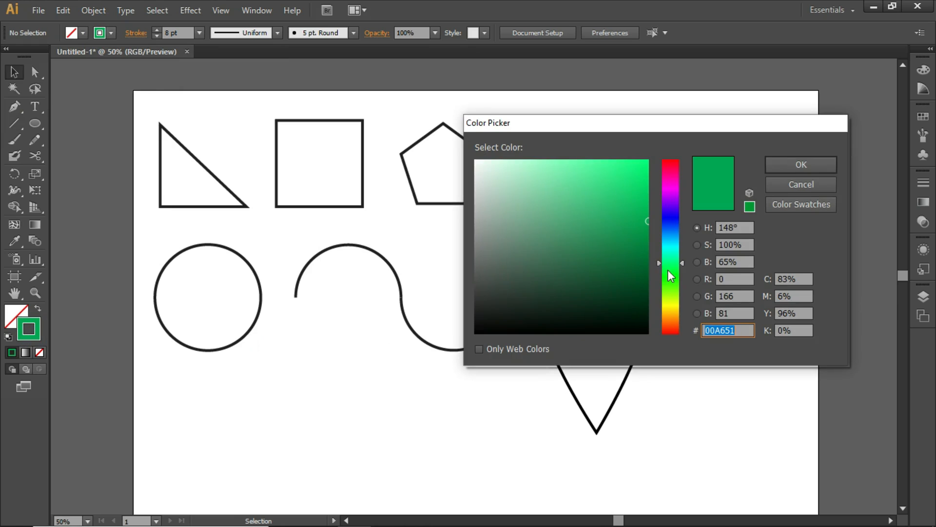
{"action": "left_click_drag", "start_coordinate": [668, 270], "coordinate": [671, 282]}
{"action": "left_click", "coordinate": [635, 166]}
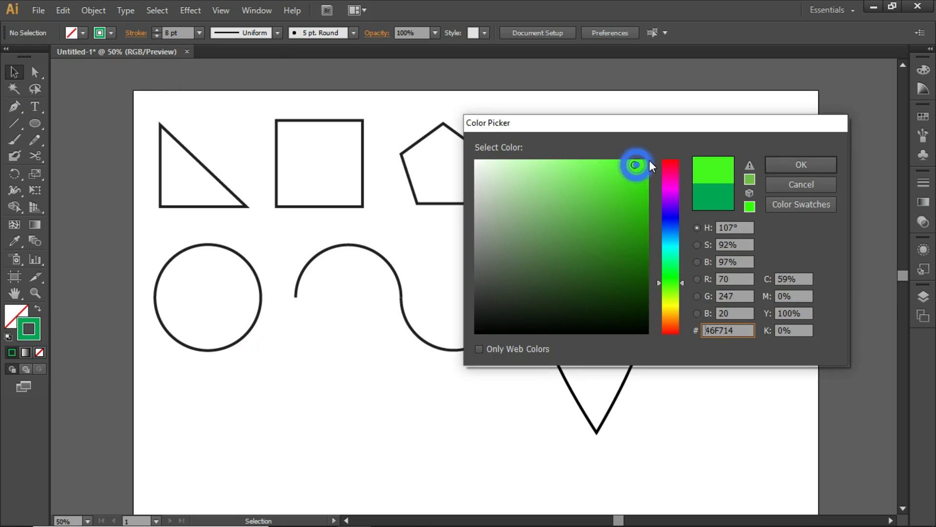
{"action": "left_click", "coordinate": [792, 164]}
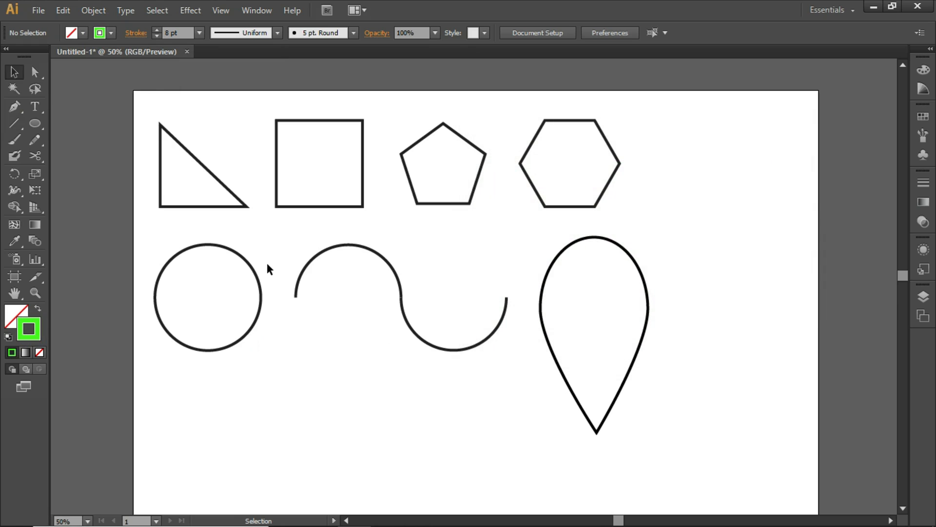
- Trace the black right triangle with the Pen tool as a closed green path, starting from its right-angle corner
{"action": "key", "text": "p"}
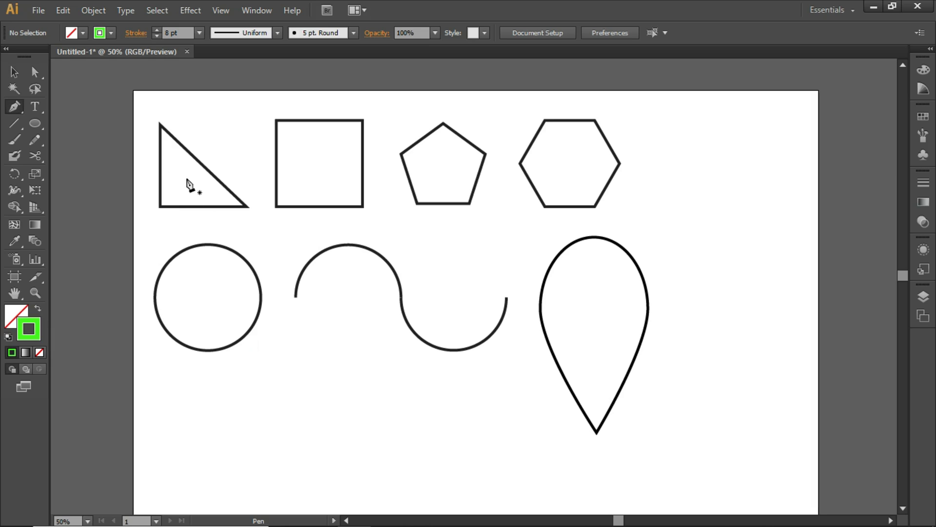
{"action": "key", "text": "z"}
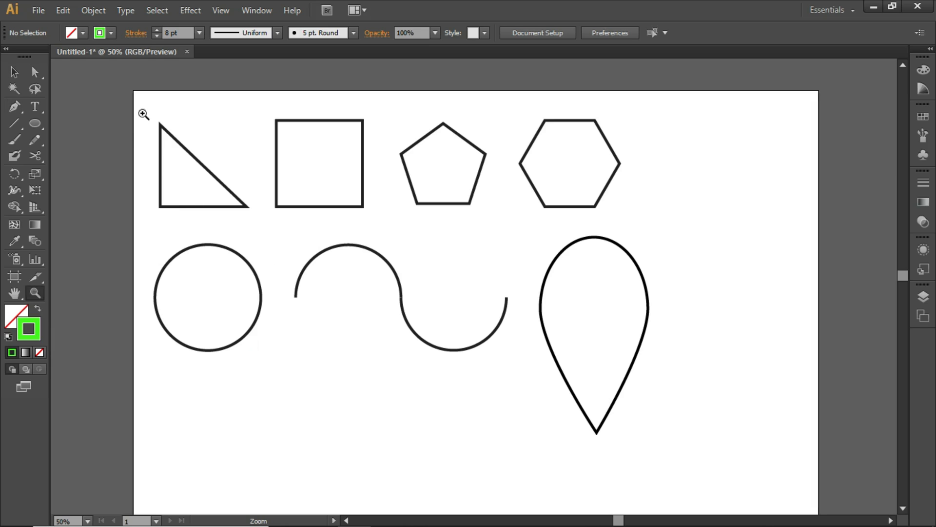
{"action": "left_click_drag", "start_coordinate": [142, 113], "coordinate": [267, 219]}
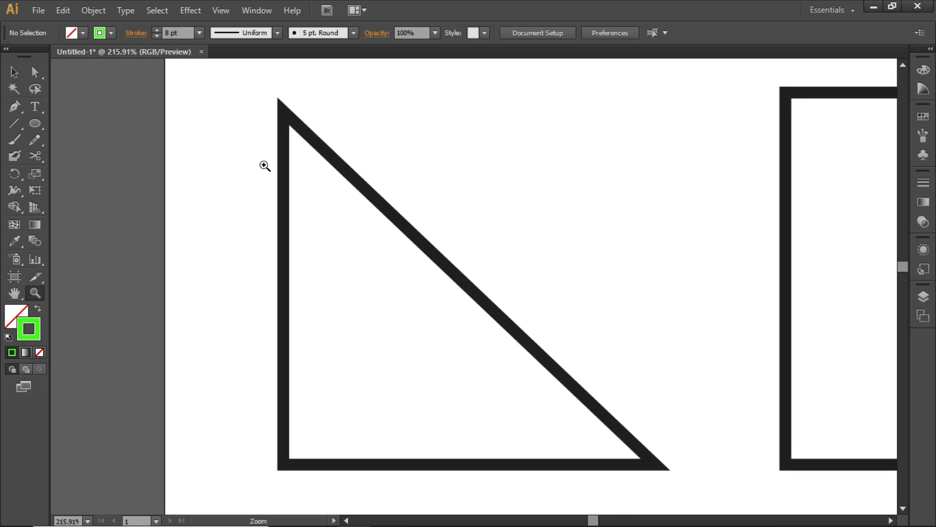
{"action": "key", "text": "p"}
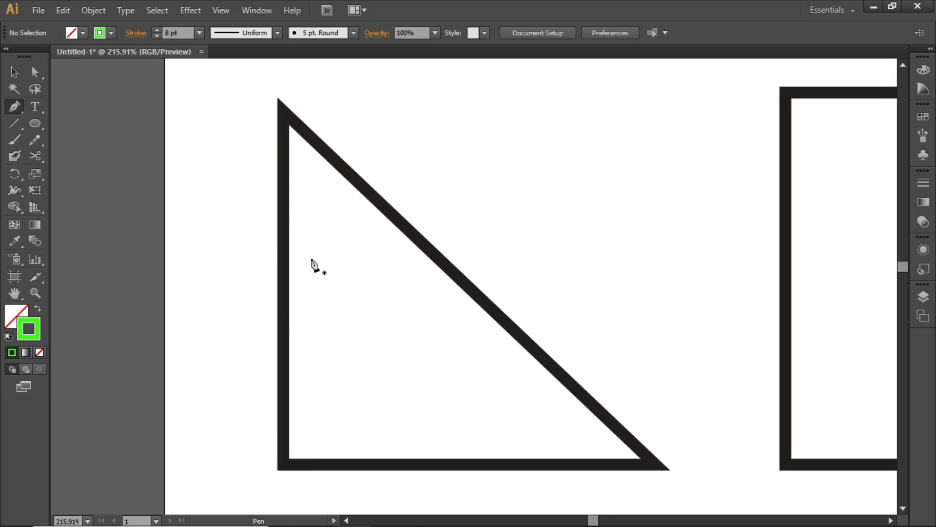
{"action": "left_click", "coordinate": [283, 465]}
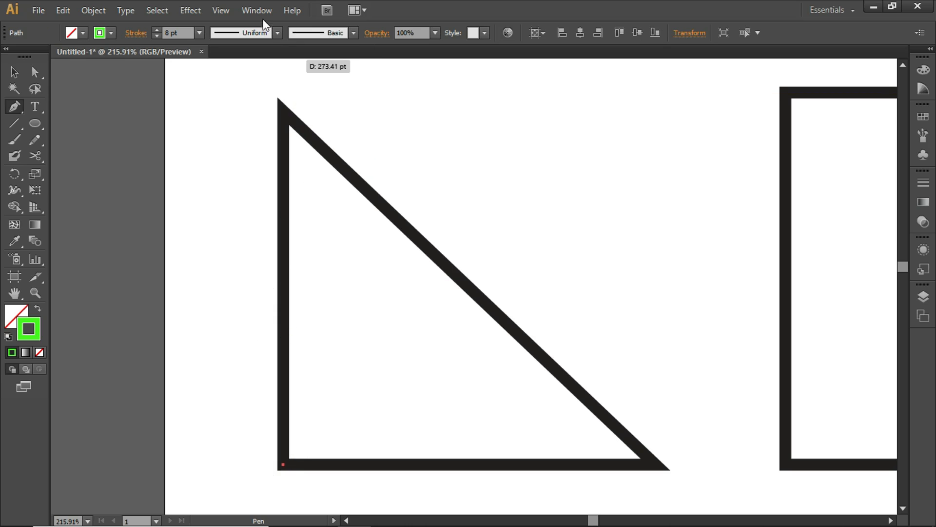
{"action": "left_click", "coordinate": [223, 14]}
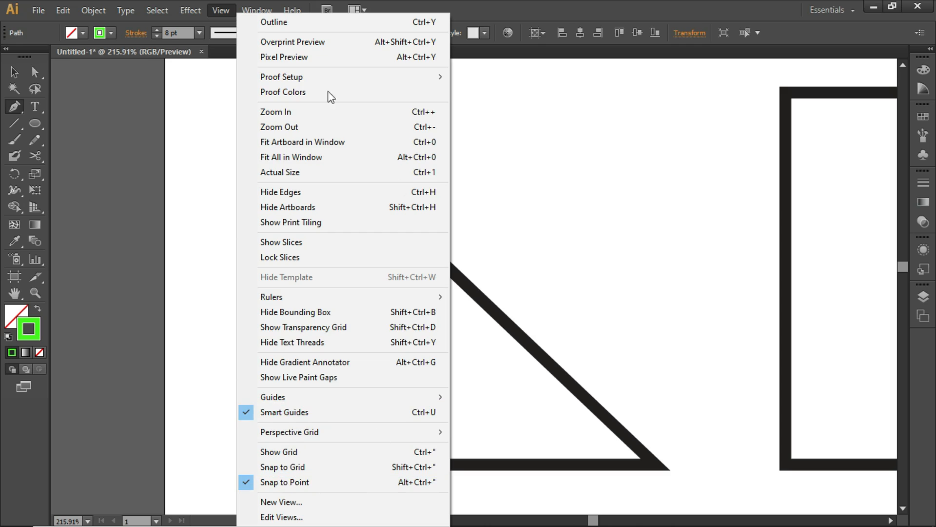
{"action": "left_click", "coordinate": [389, 18]}
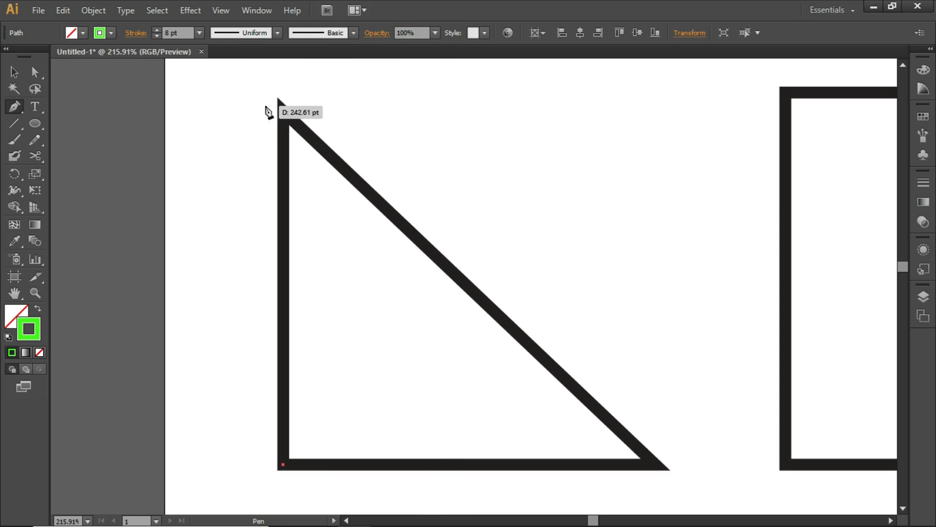
{"action": "left_click", "coordinate": [283, 111]}
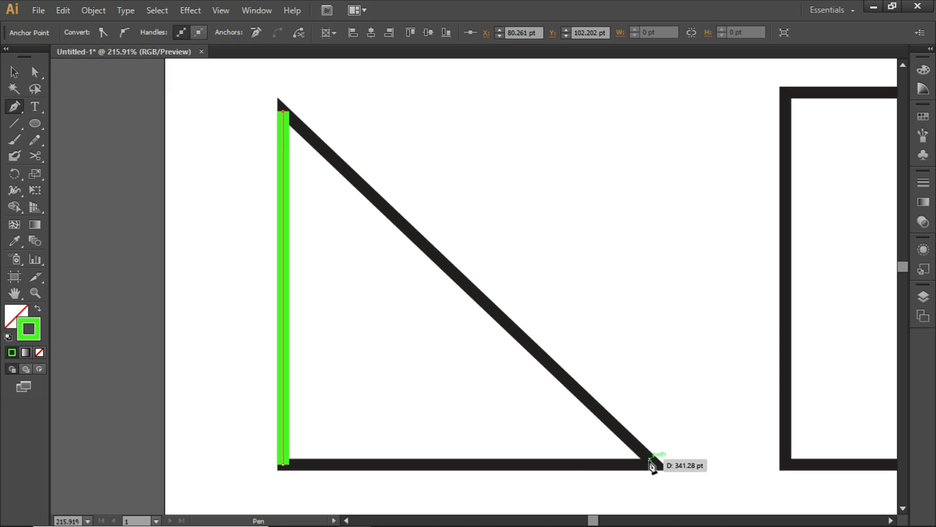
{"action": "left_click", "coordinate": [657, 464]}
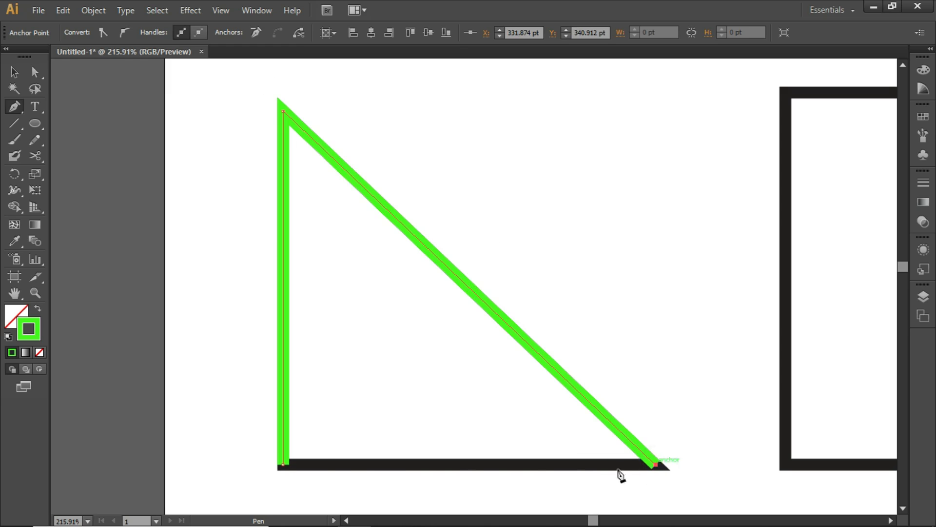
{"action": "left_click", "coordinate": [283, 466]}
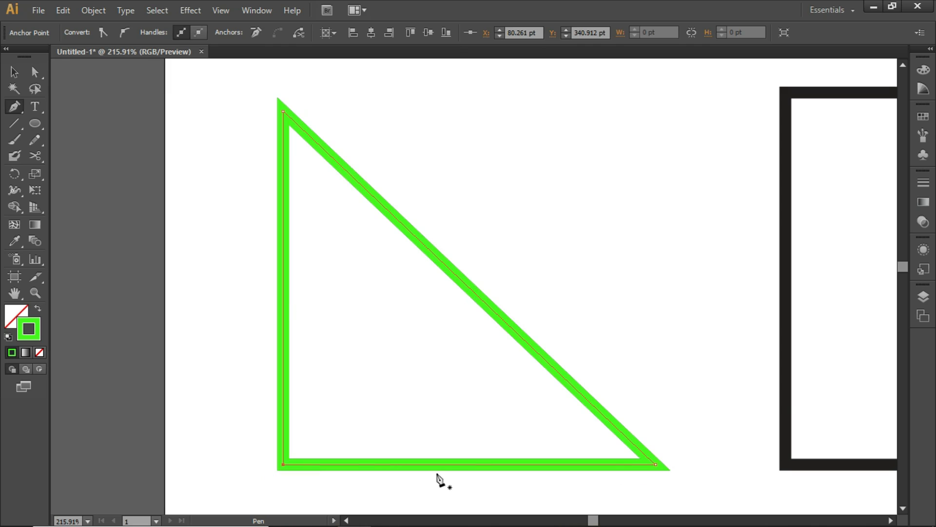
- Trace the black square with the Pen tool as a closed green path, starting from its upper-left corner
{"action": "left_click_drag", "start_coordinate": [815, 255], "coordinate": [307, 234]}
{"action": "left_click", "coordinate": [286, 74]}
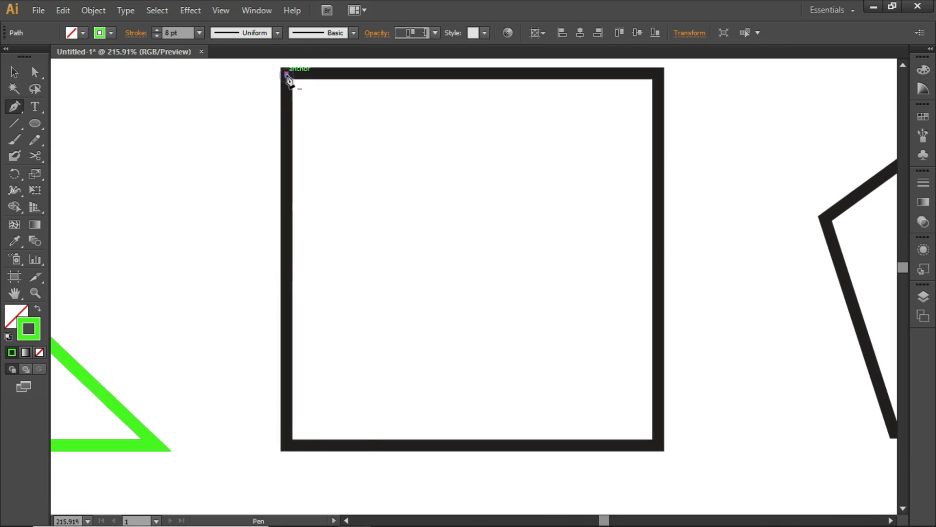
{"action": "left_click", "coordinate": [286, 442]}
{"action": "left_click", "coordinate": [659, 442]}
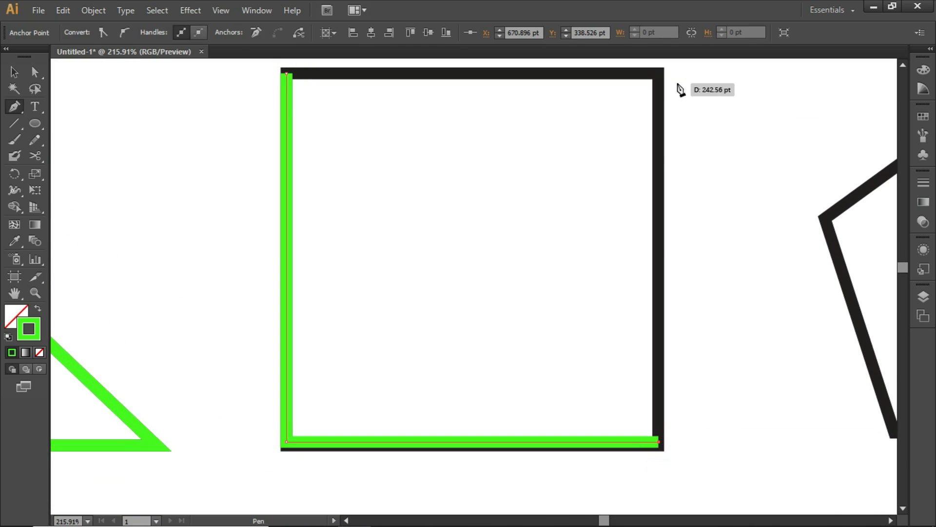
{"action": "left_click", "coordinate": [659, 73]}
{"action": "left_click", "coordinate": [286, 74]}
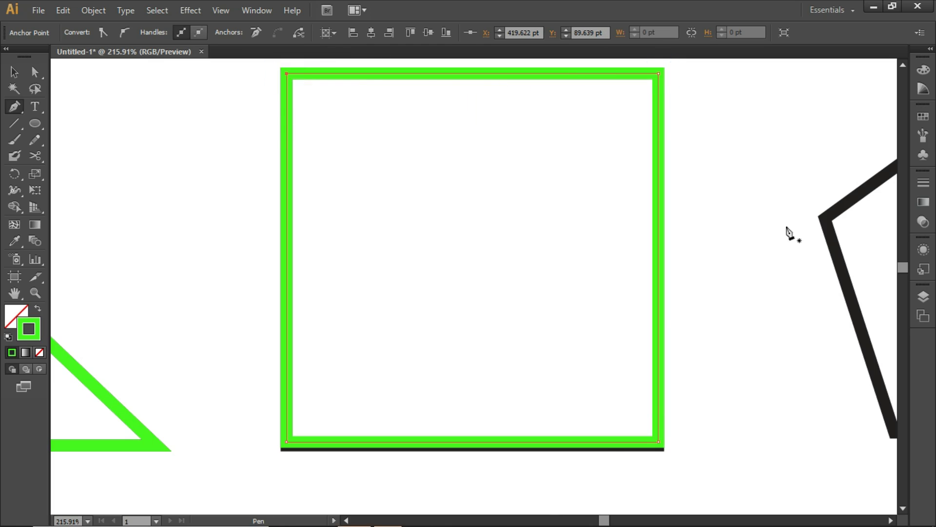
- Trace the black pentagon corner by corner with the Pen tool as a closed green path, starting from its left corner
{"action": "left_click_drag", "start_coordinate": [788, 233], "coordinate": [374, 186]}
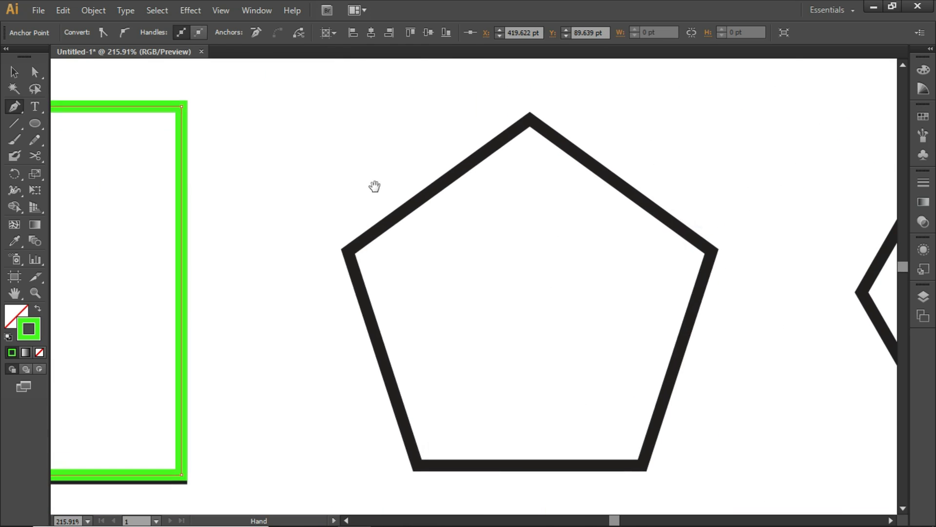
{"action": "left_click", "coordinate": [348, 251]}
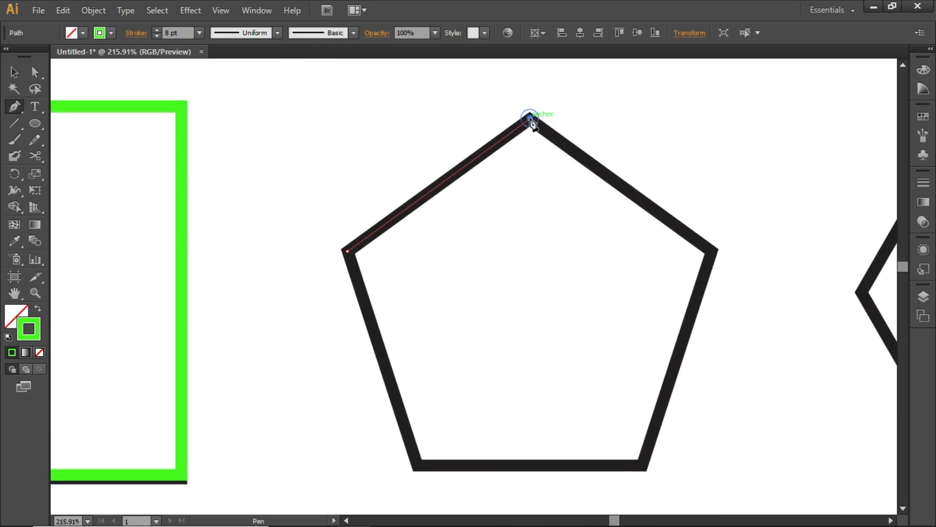
{"action": "left_click", "coordinate": [530, 118]}
{"action": "left_click", "coordinate": [713, 253]}
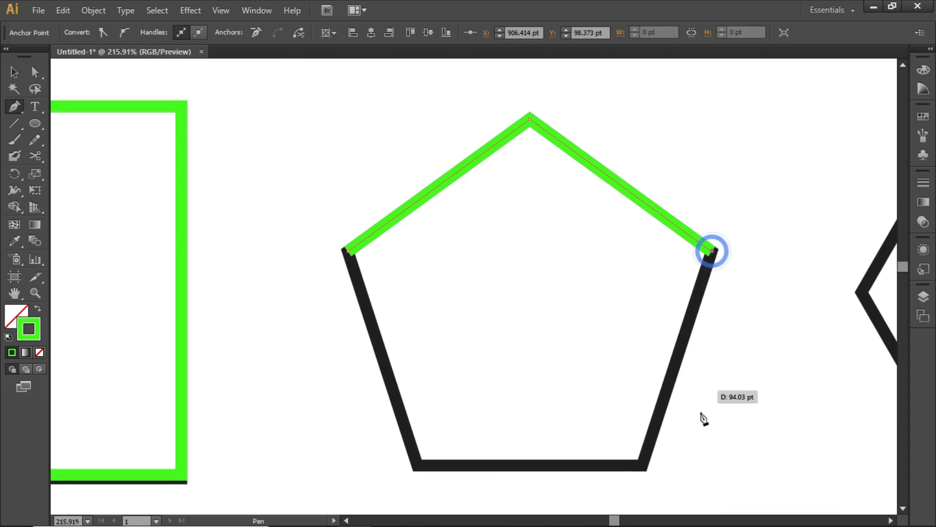
{"action": "left_click", "coordinate": [643, 464]}
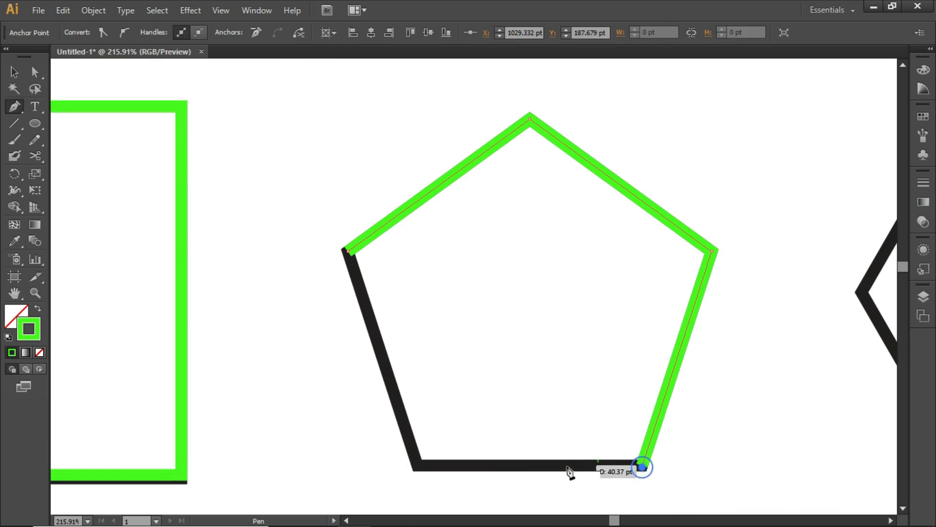
{"action": "left_click", "coordinate": [418, 466]}
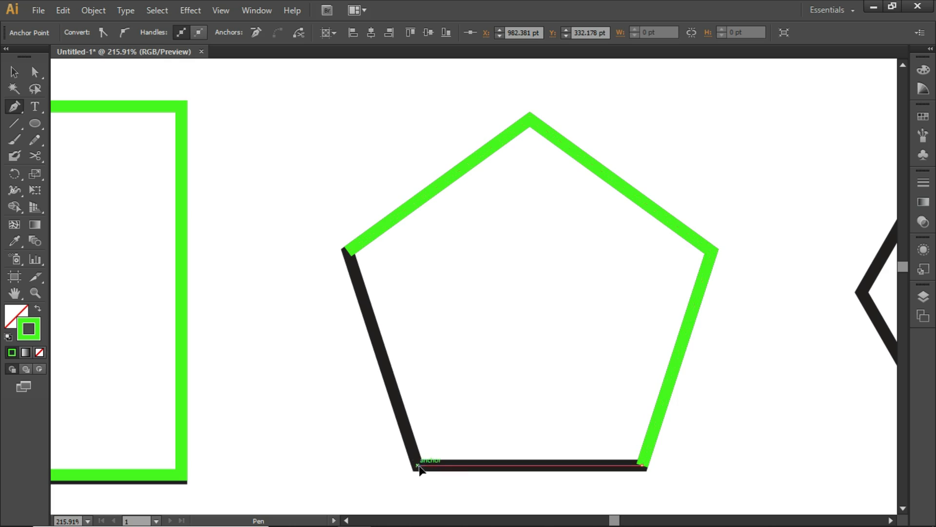
{"action": "left_click", "coordinate": [349, 252]}
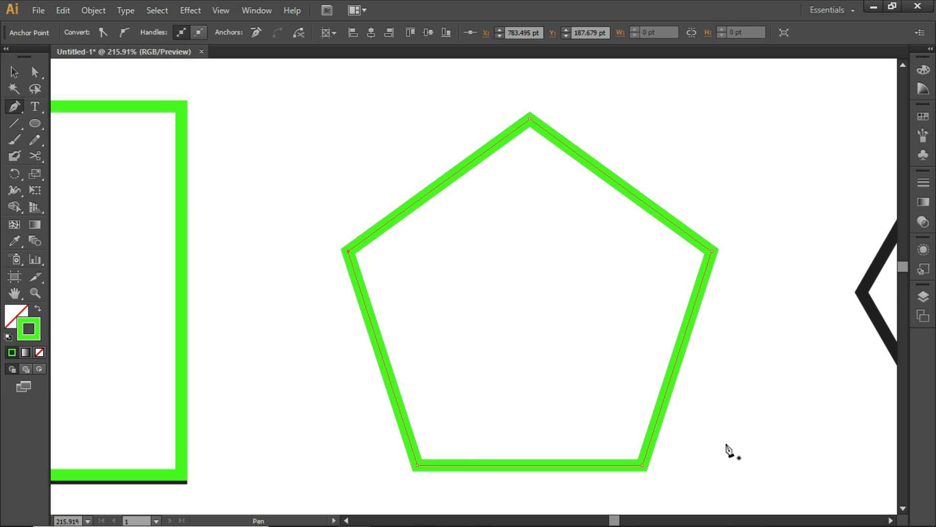
- Trace the black hexagon corner by corner with the Pen tool as a closed green path, starting from its upper-left corner
{"action": "left_click_drag", "start_coordinate": [789, 281], "coordinate": [290, 284]}
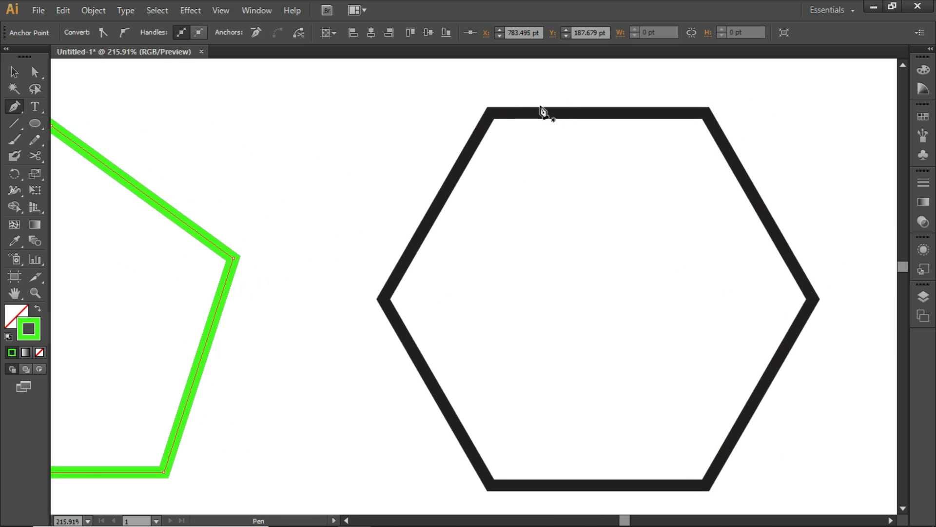
{"action": "left_click", "coordinate": [490, 114]}
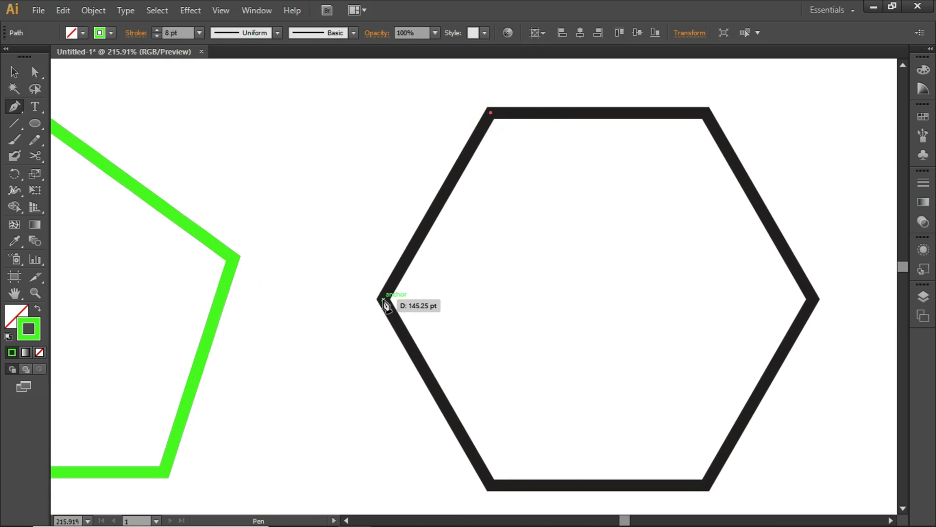
{"action": "left_click", "coordinate": [384, 299]}
{"action": "left_click", "coordinate": [491, 485]}
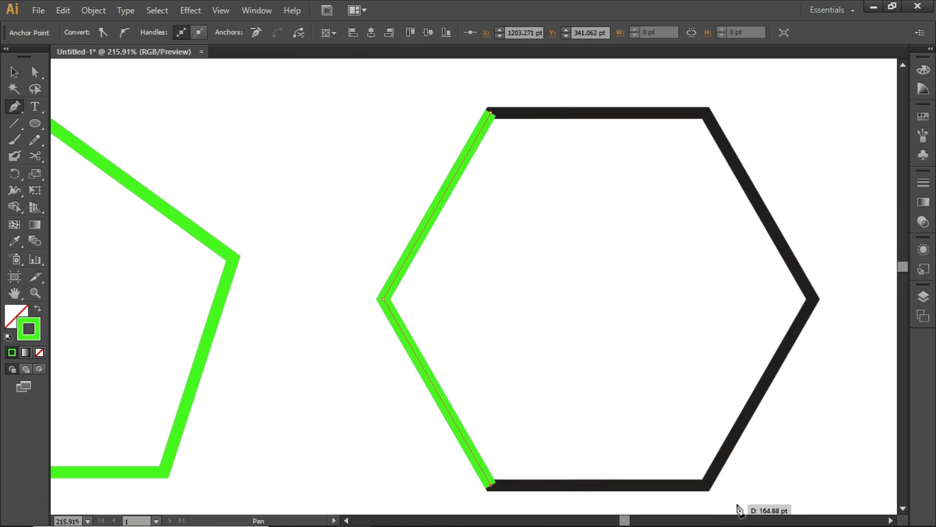
{"action": "left_click", "coordinate": [709, 485]}
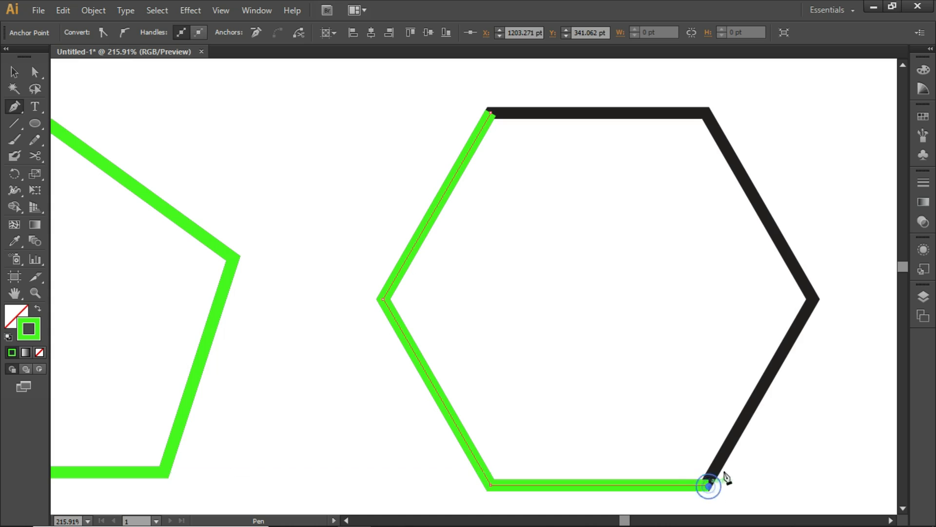
{"action": "left_click", "coordinate": [813, 299]}
{"action": "left_click", "coordinate": [704, 113]}
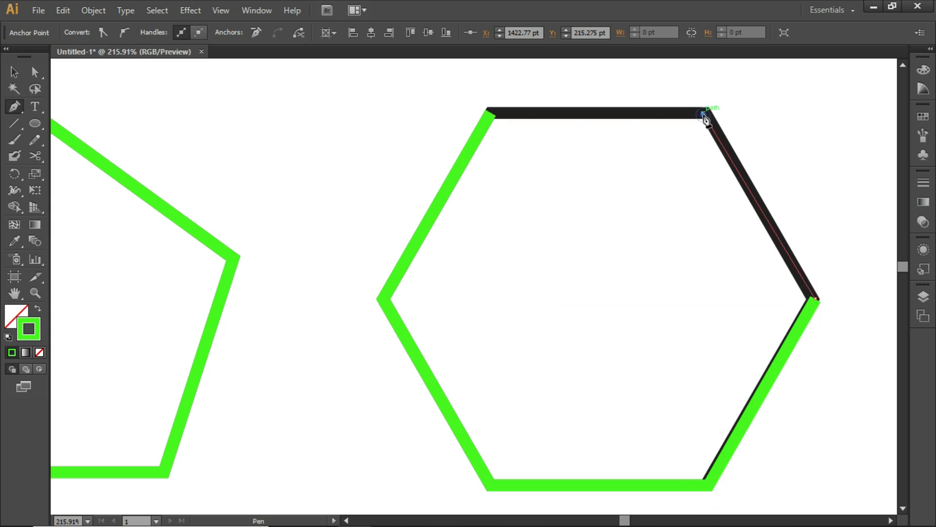
{"action": "left_click", "coordinate": [490, 113]}
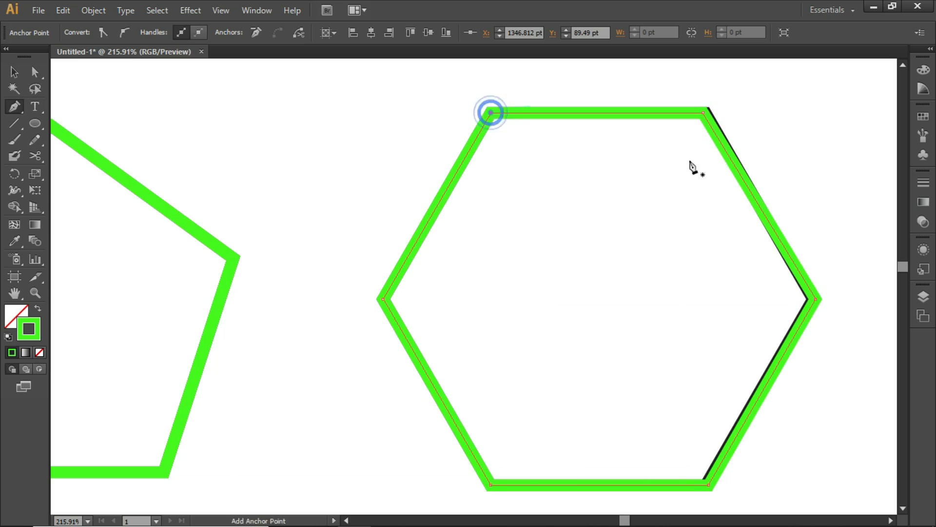
- Start tracing the black circle with the Pen tool at its leftmost point and add a smooth curve anchor at its rightmost point
{"action": "key", "text": "space"}
{"action": "left_click_drag", "start_coordinate": [828, 191], "coordinate": [421, 190]}
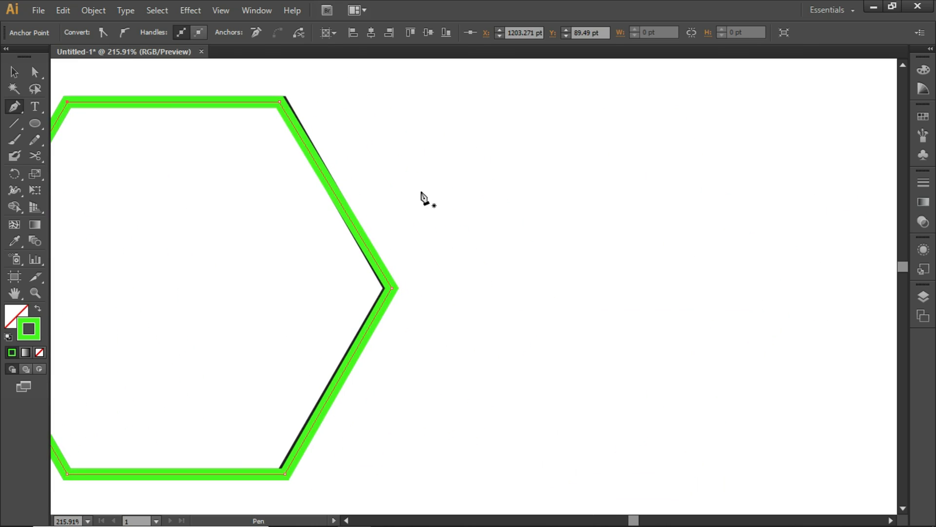
{"action": "key", "text": "ctrl+minus"}
{"action": "key", "text": "ctrl+minus"}
{"action": "key", "text": "ctrl+minus"}
{"action": "key", "text": "ctrl+minus"}
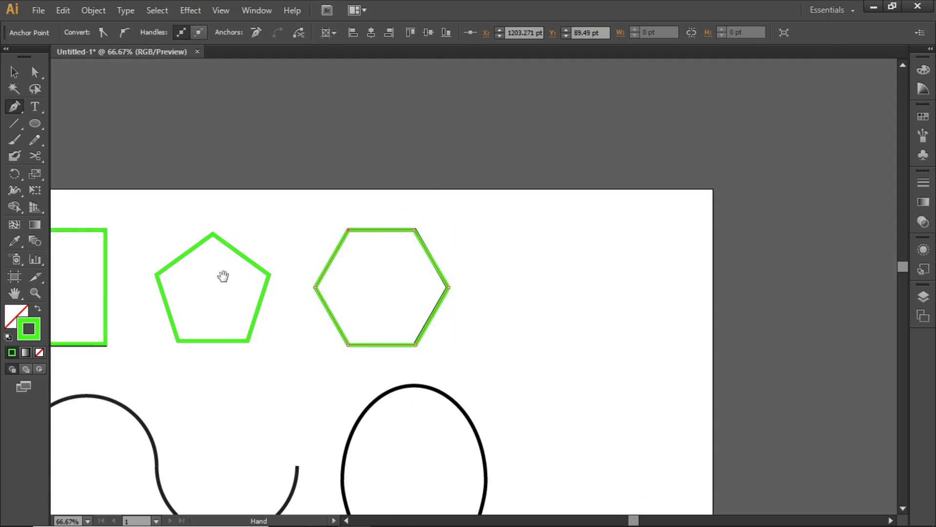
{"action": "left_click_drag", "start_coordinate": [215, 285], "coordinate": [556, 198]}
{"action": "left_click_drag", "start_coordinate": [339, 345], "coordinate": [432, 218]}
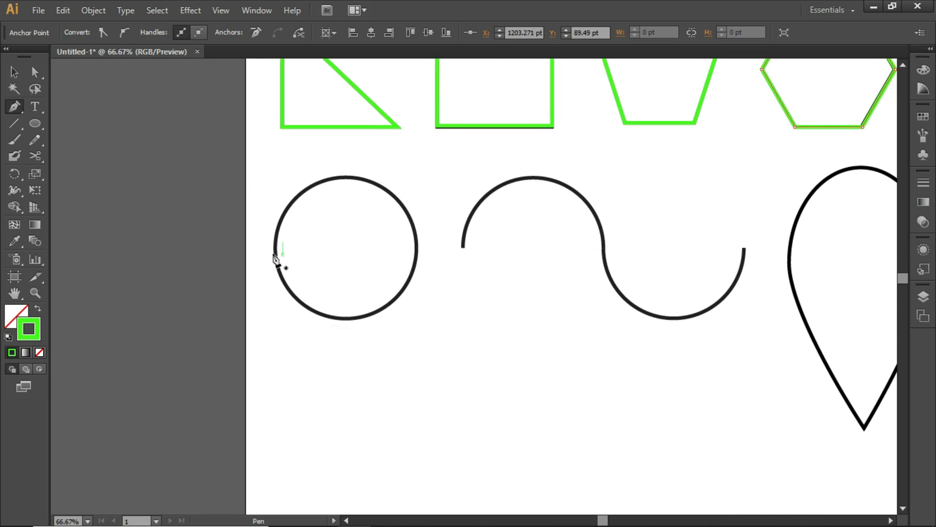
{"action": "key", "text": "ctrl+plus"}
{"action": "key", "text": "ctrl+plus"}
{"action": "key", "text": "ctrl+plus"}
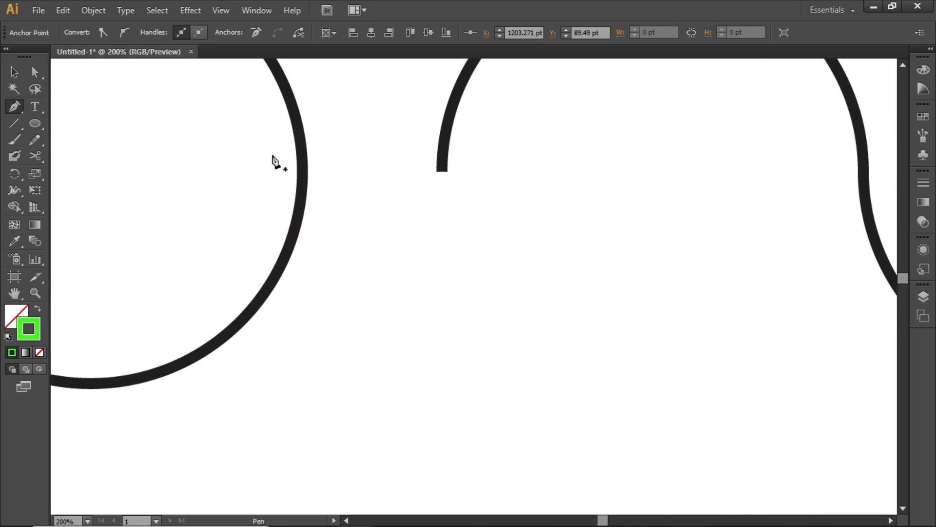
{"action": "left_click_drag", "start_coordinate": [274, 214], "coordinate": [678, 405]}
{"action": "left_click_drag", "start_coordinate": [529, 325], "coordinate": [500, 252]}
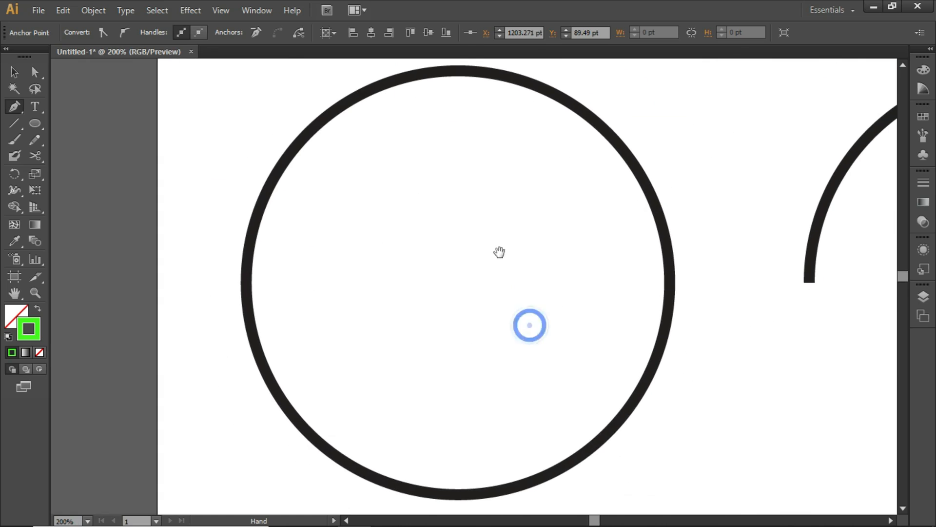
{"action": "left_click", "coordinate": [246, 282]}
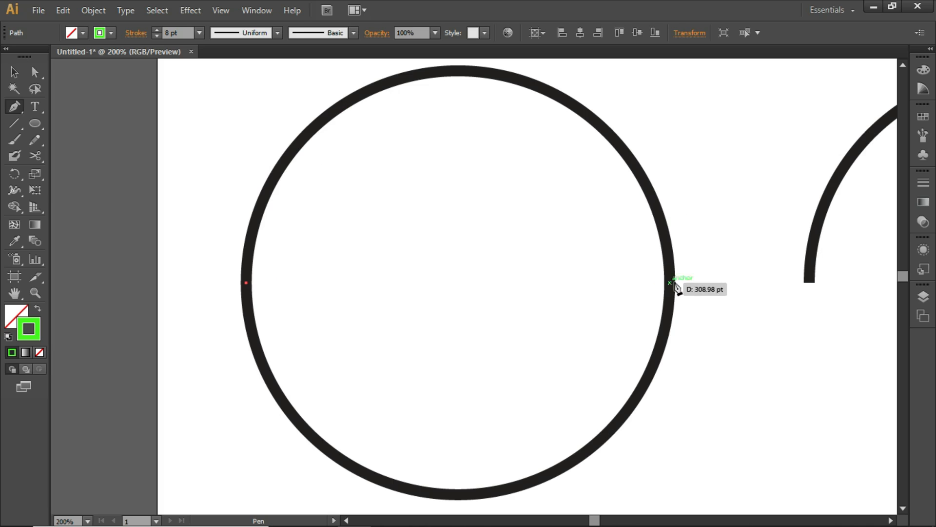
{"action": "left_click_drag", "start_coordinate": [670, 279], "coordinate": [704, 394]}
{"action": "left_click_drag", "start_coordinate": [633, 334], "coordinate": [632, 335]}
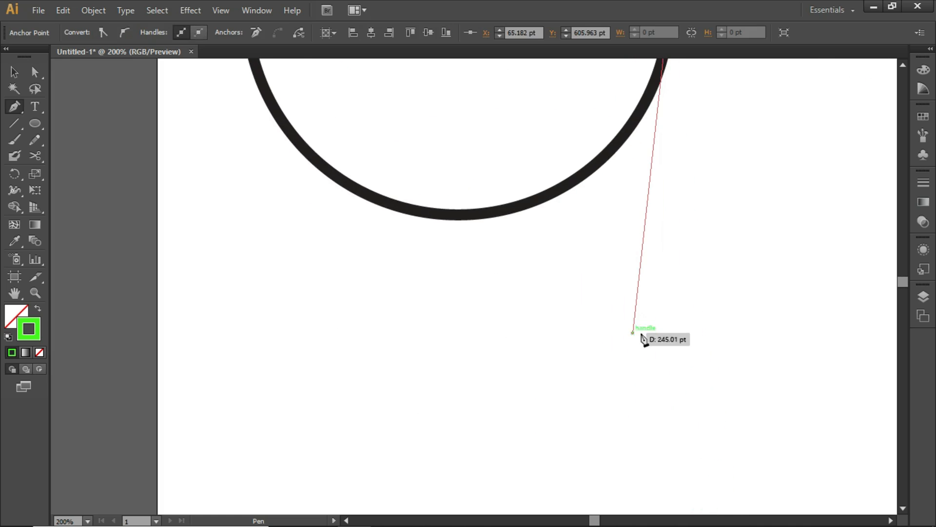
- Close the circle path at its starting anchor with a curved segment along the circle's lower half
{"action": "scroll", "coordinate": [726, 350], "scroll_direction": "up", "scroll_amount": 5}
{"action": "scroll", "coordinate": [721, 351], "scroll_direction": "up", "scroll_amount": 4}
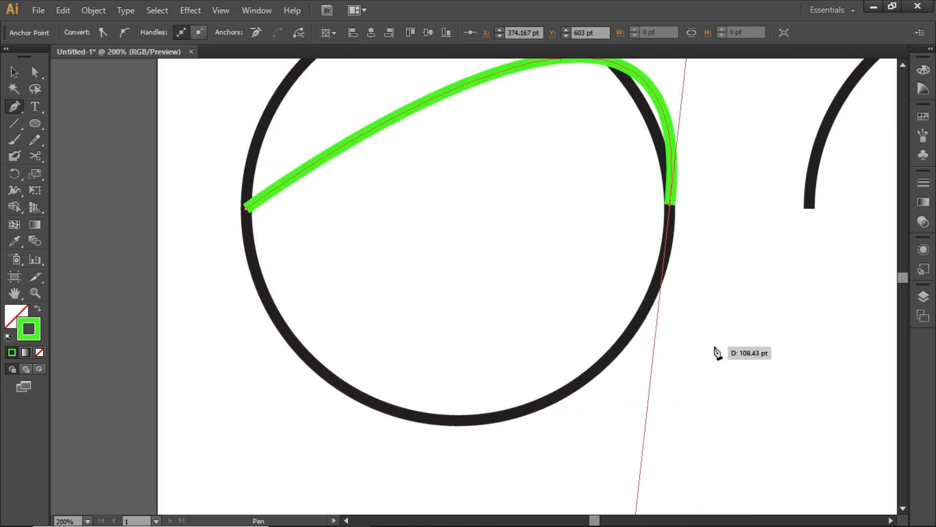
{"action": "key", "text": "ctrl+minus"}
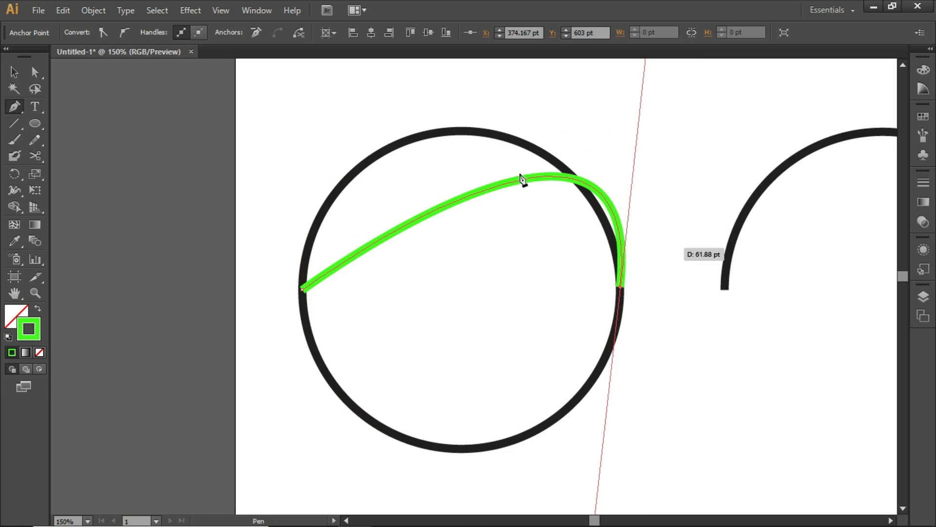
{"action": "scroll", "coordinate": [671, 302], "scroll_direction": "up", "scroll_amount": 2}
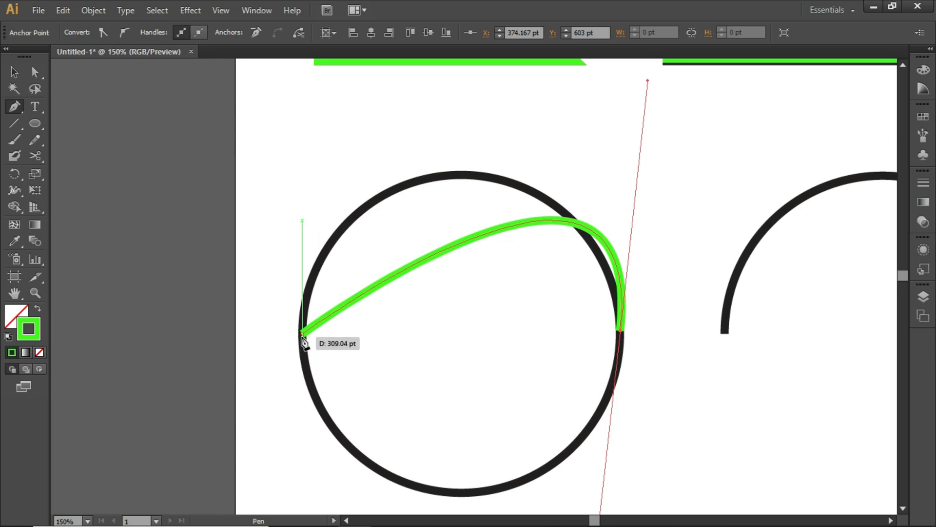
{"action": "mouse_move", "coordinate": [303, 333]}
{"action": "left_mouse_down"}
{"action": "mouse_move", "coordinate": [279, 140]}
{"action": "mouse_move", "coordinate": [278, 197]}
{"action": "mouse_move", "coordinate": [288, 149]}
{"action": "left_mouse_up"}
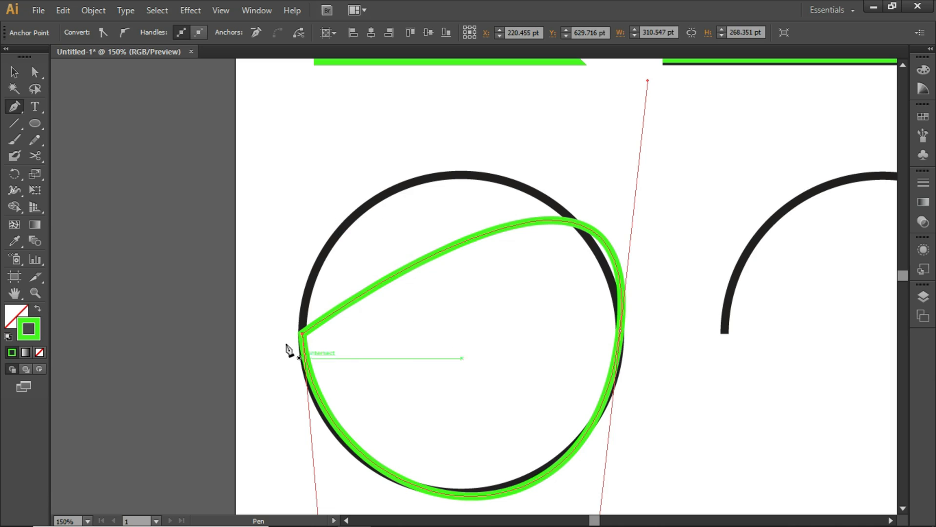
{"action": "left_click_drag", "start_coordinate": [303, 336], "coordinate": [289, 148]}
- Adjust the direction handles of the circle path's two anchors so both halves bend towards the black outline
{"action": "left_click_drag", "start_coordinate": [648, 80], "coordinate": [607, 101]}
{"action": "scroll", "coordinate": [606, 101], "scroll_direction": "down", "scroll_amount": 3}
{"action": "left_click_drag", "start_coordinate": [636, 472], "coordinate": [609, 456]}
{"action": "left_click_drag", "start_coordinate": [312, 375], "coordinate": [303, 412]}
{"action": "left_click_drag", "start_coordinate": [609, 456], "coordinate": [610, 450]}
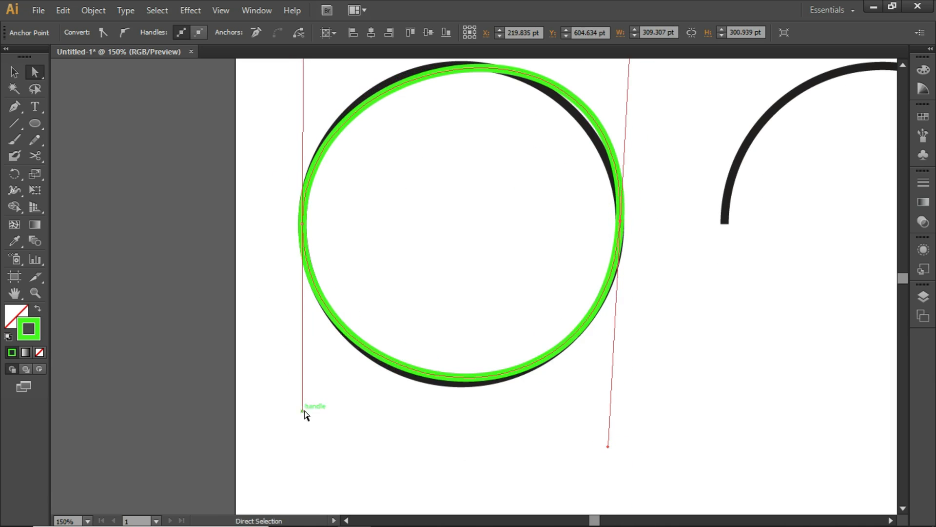
{"action": "left_click_drag", "start_coordinate": [303, 412], "coordinate": [303, 428]}
- Fine-tune the upper and lower handles on both sides of the green circle to match the black circle more closely
{"action": "scroll", "coordinate": [455, 222], "scroll_direction": "up", "scroll_amount": 3}
{"action": "left_click_drag", "start_coordinate": [633, 93], "coordinate": [626, 117]}
{"action": "left_click_drag", "start_coordinate": [302, 138], "coordinate": [316, 111]}
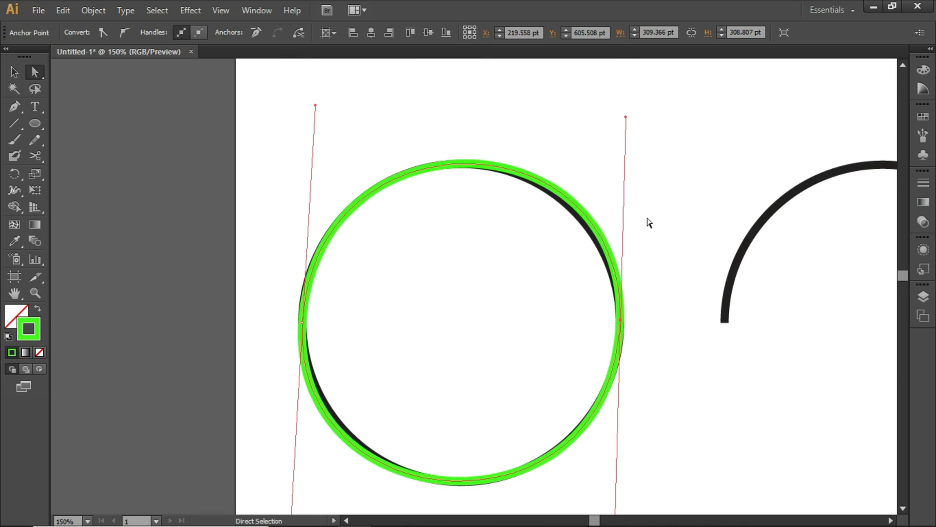
{"action": "left_click_drag", "start_coordinate": [626, 118], "coordinate": [621, 128]}
{"action": "scroll", "coordinate": [452, 448], "scroll_direction": "down", "scroll_amount": 2}
{"action": "left_click_drag", "start_coordinate": [620, 468], "coordinate": [621, 460]}
{"action": "left_click_drag", "start_coordinate": [290, 446], "coordinate": [302, 446]}
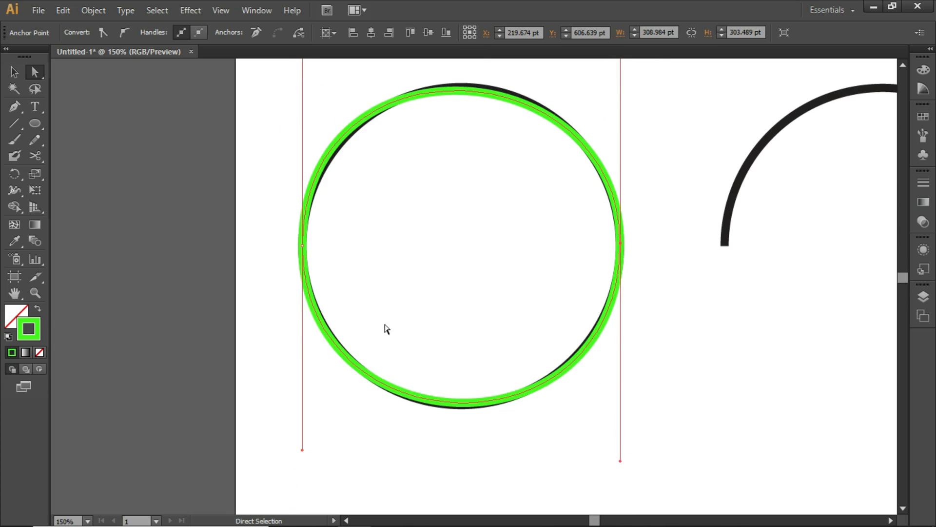
{"action": "scroll", "coordinate": [385, 327], "scroll_direction": "up", "scroll_amount": 2}
{"action": "left_click_drag", "start_coordinate": [303, 116], "coordinate": [313, 111]}
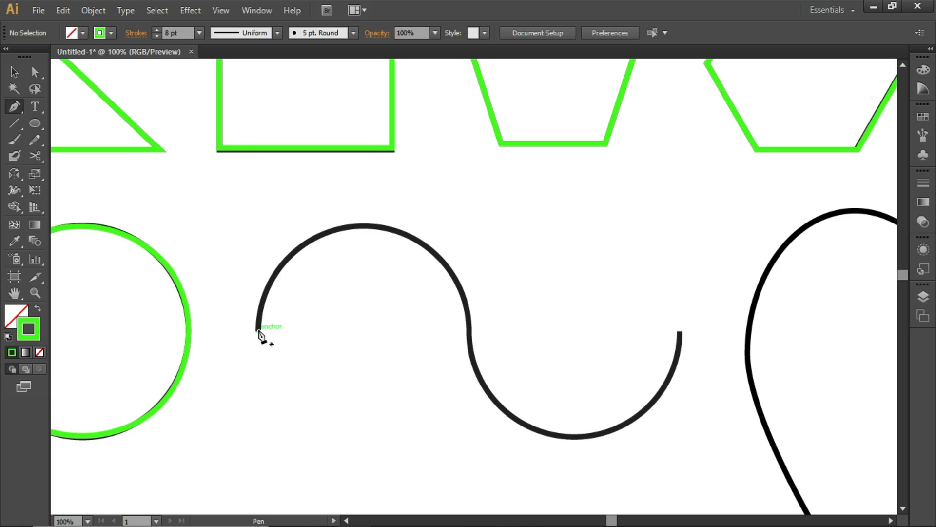
- Trace the black S-curve with the Pen tool as an open path with anchors at its left end, middle and right end
{"action": "left_click", "coordinate": [258, 330]}
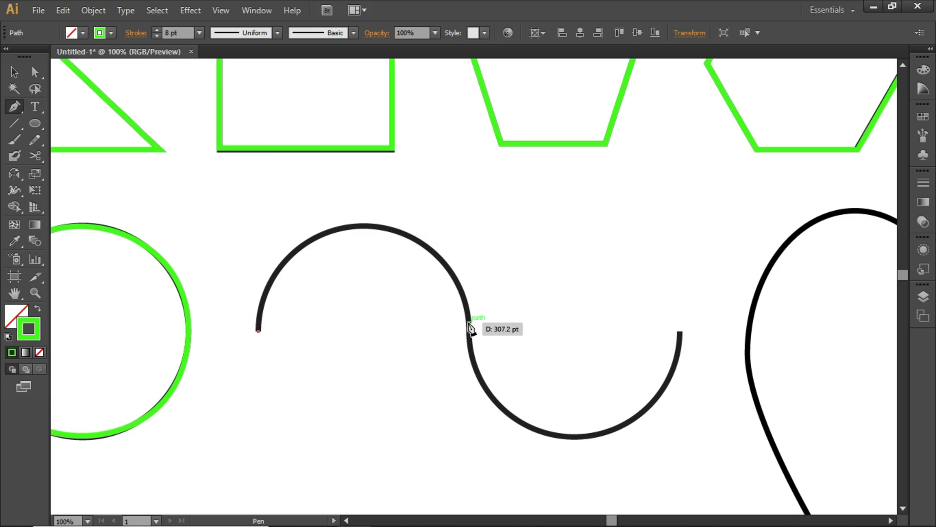
{"action": "left_click_drag", "start_coordinate": [469, 318], "coordinate": [572, 430]}
{"action": "left_click_drag", "start_coordinate": [680, 212], "coordinate": [686, 157]}
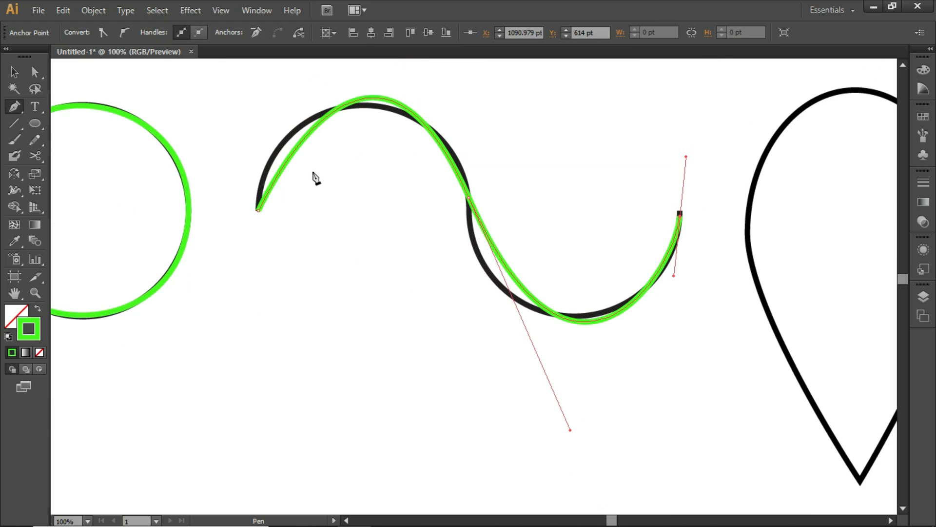
- Pull direction handles out of the S-curve's left end anchor and reshape the first arch with Direct Selection
{"action": "key", "text": "a"}
{"action": "left_click", "coordinate": [258, 210]}
{"action": "left_click_drag", "start_coordinate": [268, 190], "coordinate": [260, 180]}
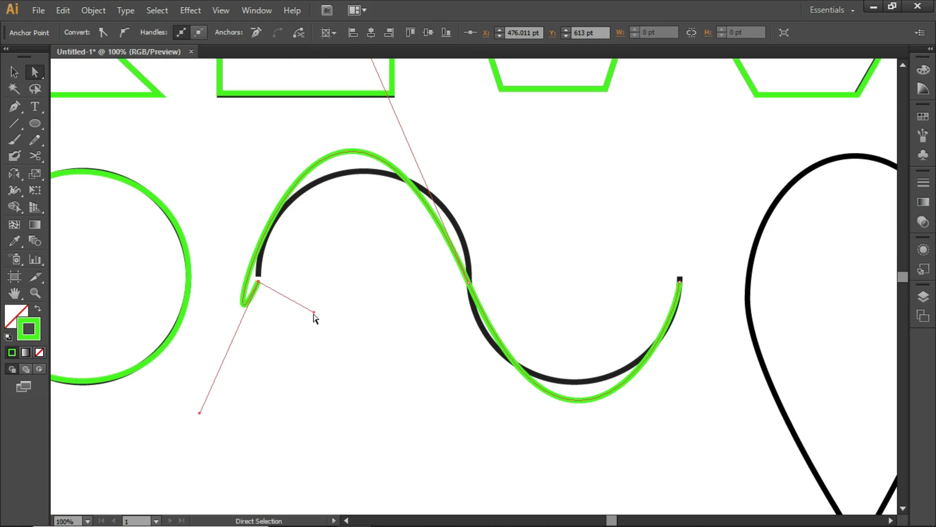
{"action": "left_click_drag", "start_coordinate": [313, 312], "coordinate": [290, 346]}
{"action": "left_click_drag", "start_coordinate": [199, 412], "coordinate": [252, 241]}
{"action": "left_click_drag", "start_coordinate": [290, 345], "coordinate": [275, 311]}
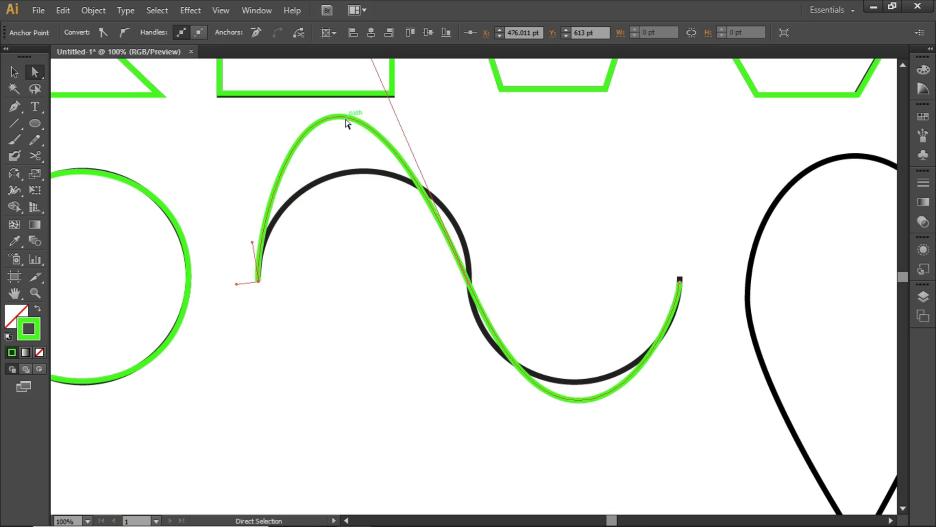
{"action": "left_click_drag", "start_coordinate": [346, 119], "coordinate": [372, 183]}
{"action": "left_click_drag", "start_coordinate": [263, 315], "coordinate": [259, 277]}
- Adjust the S-curve's middle anchor handle and left end handle so the upper arch follows the black curve
{"action": "scroll", "coordinate": [416, 257], "scroll_direction": "down", "scroll_amount": 1}
{"action": "mouse_move", "coordinate": [469, 266]}
{"action": "left_mouse_down"}
{"action": "mouse_move", "coordinate": [468, 298]}
{"action": "mouse_move", "coordinate": [470, 271]}
{"action": "left_mouse_up"}
{"action": "scroll", "coordinate": [416, 159], "scroll_direction": "up", "scroll_amount": 7}
{"action": "left_click_drag", "start_coordinate": [342, 97], "coordinate": [469, 206]}
{"action": "left_click_drag", "start_coordinate": [255, 346], "coordinate": [258, 253]}
{"action": "left_click_drag", "start_coordinate": [468, 207], "coordinate": [462, 220]}
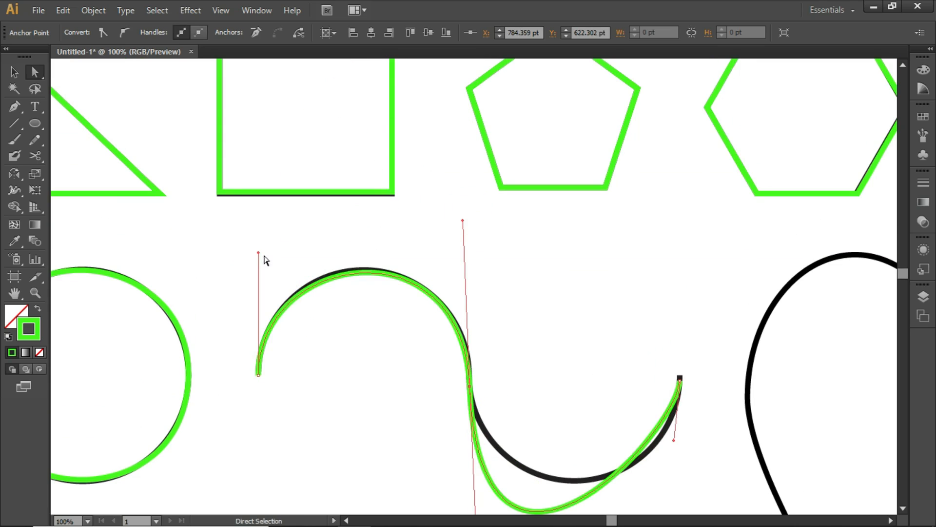
{"action": "left_click_drag", "start_coordinate": [258, 253], "coordinate": [259, 247]}
- Adjust the middle and right end handles and the right end anchor so the S-curve's lower arch follows the black curve
{"action": "scroll", "coordinate": [655, 386], "scroll_direction": "down", "scroll_amount": 3}
{"action": "left_click_drag", "start_coordinate": [674, 292], "coordinate": [689, 305]}
{"action": "scroll", "coordinate": [477, 246], "scroll_direction": "down", "scroll_amount": 1}
{"action": "left_click_drag", "start_coordinate": [481, 442], "coordinate": [500, 362]}
{"action": "key", "text": "ctrl+z"}
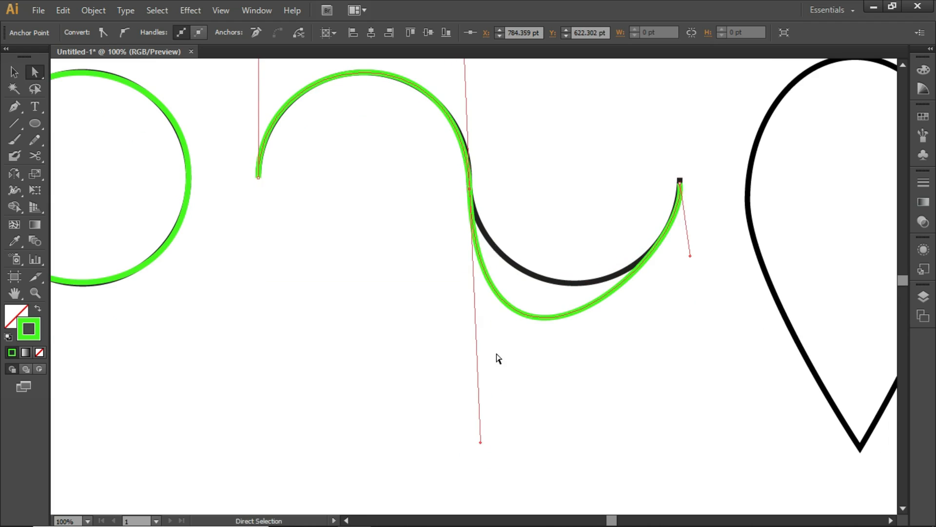
{"action": "left_click_drag", "start_coordinate": [481, 442], "coordinate": [493, 349]}
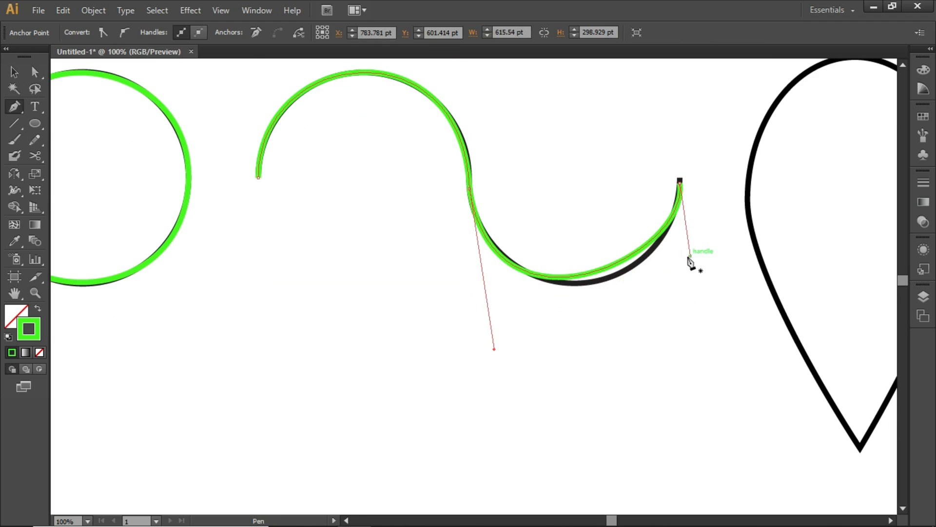
{"action": "left_click_drag", "start_coordinate": [690, 255], "coordinate": [688, 283]}
{"action": "key", "text": "a"}
{"action": "left_click", "coordinate": [679, 180]}
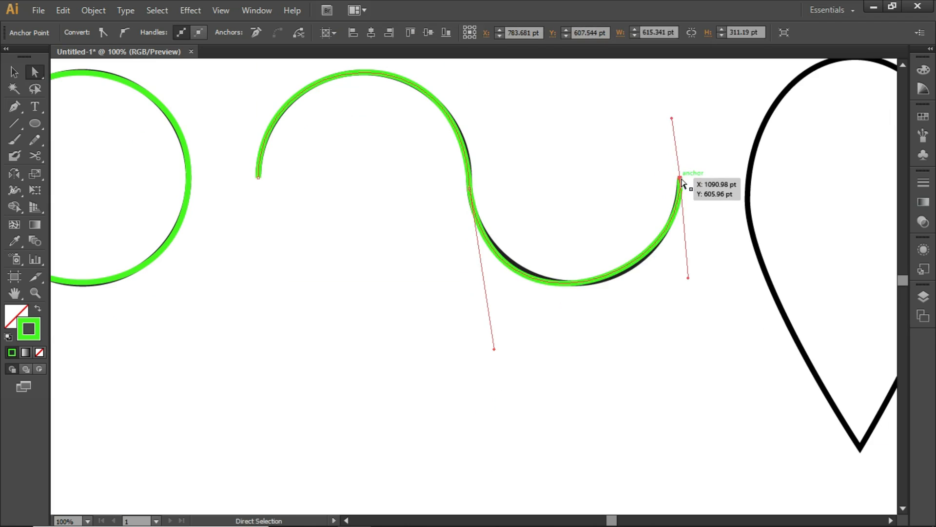
{"action": "left_click_drag", "start_coordinate": [495, 350], "coordinate": [500, 343]}
- Trace the black teardrop with the Pen tool as a closed path, starting at its lower tip with a smooth anchor at its top
{"action": "scroll", "coordinate": [470, 383], "scroll_direction": "up", "scroll_amount": 3}
{"action": "left_click_drag", "start_coordinate": [748, 260], "coordinate": [354, 196]}
{"action": "key", "text": "p"}
{"action": "left_click", "coordinate": [467, 486]}
{"action": "left_click_drag", "start_coordinate": [462, 95], "coordinate": [694, 269]}
{"action": "scroll", "coordinate": [678, 313], "scroll_direction": "down", "scroll_amount": 4}
{"action": "scroll", "coordinate": [586, 386], "scroll_direction": "down", "scroll_amount": 1}
{"action": "left_click", "coordinate": [471, 403]}
{"action": "scroll", "coordinate": [441, 199], "scroll_direction": "up", "scroll_amount": 3}
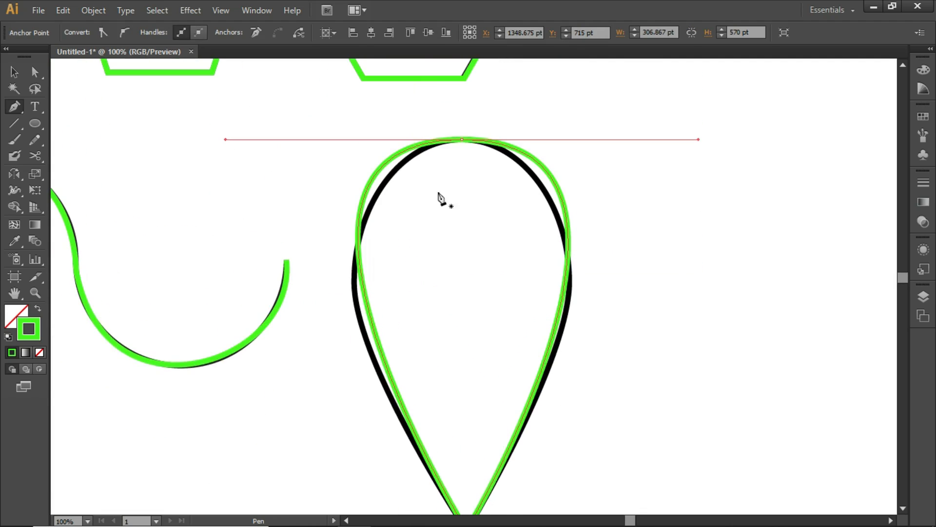
- Pull two independent direction handles out of the teardrop's lower tip and angle each along its side of the outline
{"action": "scroll", "coordinate": [456, 363], "scroll_direction": "down", "scroll_amount": 2}
{"action": "left_click_drag", "start_coordinate": [466, 414], "coordinate": [441, 409]}
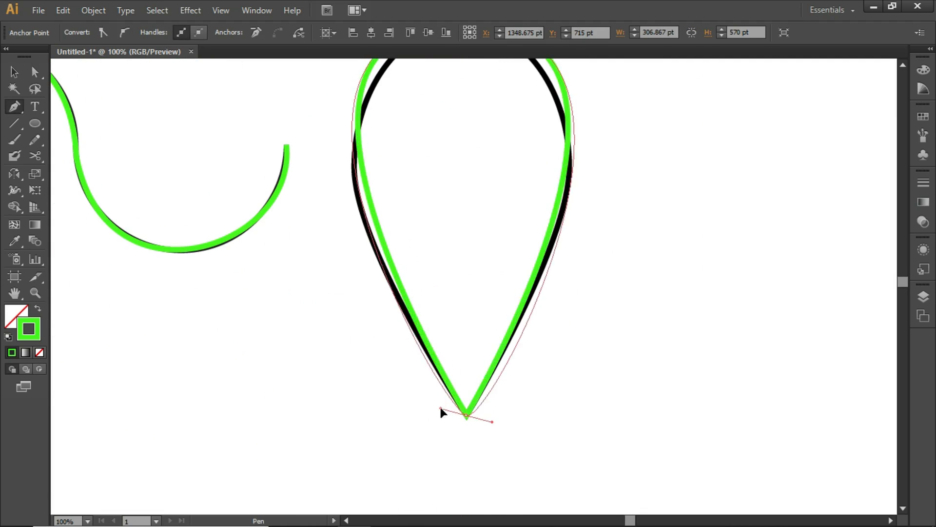
{"action": "left_click_drag", "start_coordinate": [494, 420], "coordinate": [499, 359]}
{"action": "key", "text": "a"}
{"action": "left_click", "coordinate": [467, 416]}
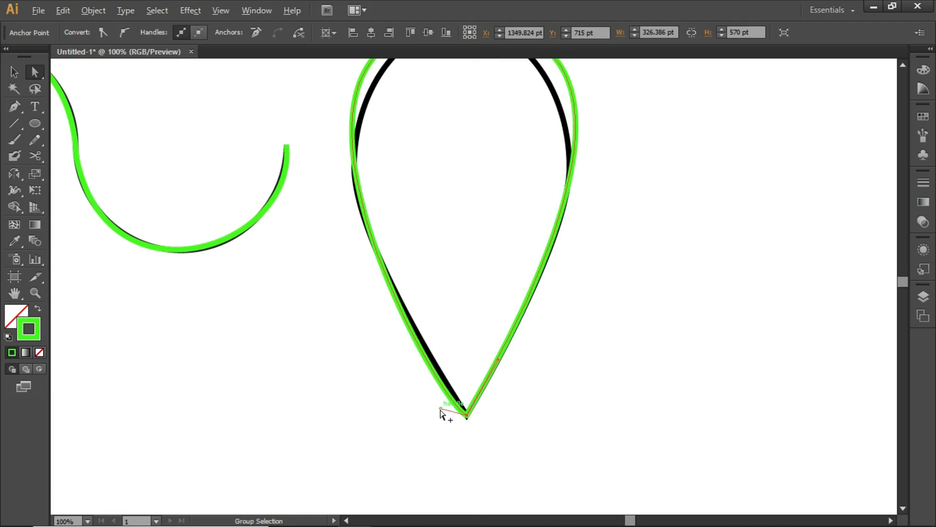
{"action": "left_click_drag", "start_coordinate": [440, 409], "coordinate": [425, 348]}
- Shorten the teardrop's top handles and lengthen the tip's right handle to reshape the right side
{"action": "scroll", "coordinate": [490, 376], "scroll_direction": "up", "scroll_amount": 3}
{"action": "left_click_drag", "start_coordinate": [223, 107], "coordinate": [295, 112]}
{"action": "left_click_drag", "start_coordinate": [699, 100], "coordinate": [637, 107]}
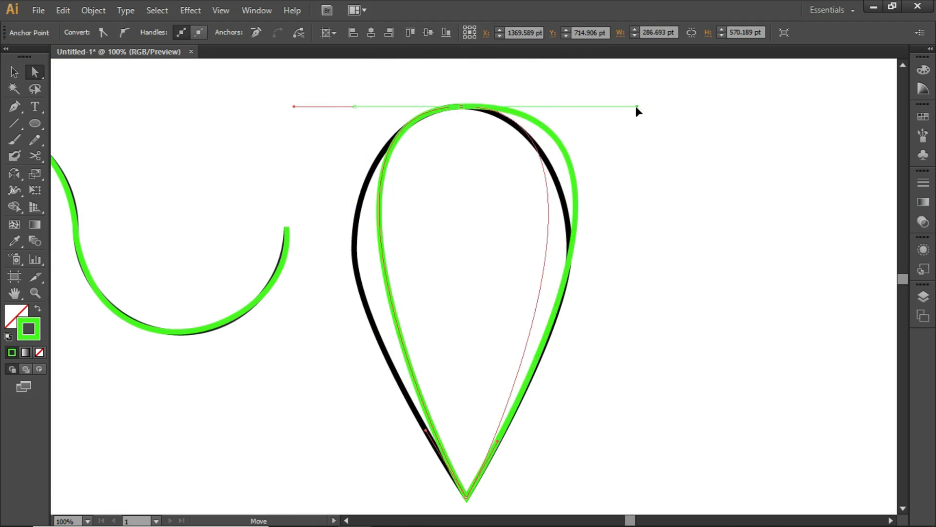
{"action": "left_click_drag", "start_coordinate": [498, 441], "coordinate": [560, 342]}
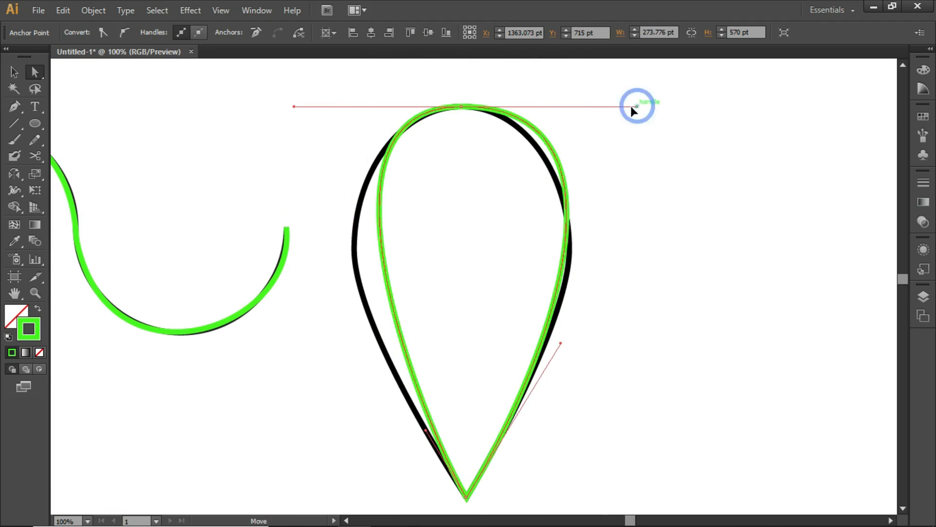
{"action": "left_click_drag", "start_coordinate": [632, 110], "coordinate": [613, 116]}
{"action": "left_click_drag", "start_coordinate": [561, 343], "coordinate": [592, 328]}
{"action": "left_click_drag", "start_coordinate": [612, 117], "coordinate": [602, 121]}
{"action": "mouse_move", "coordinate": [592, 329]}
{"action": "left_mouse_down"}
{"action": "mouse_move", "coordinate": [607, 317]}
{"action": "mouse_move", "coordinate": [589, 311]}
{"action": "left_mouse_up"}
- Add an anchor point on the teardrop's right side, move it onto the black outline and adjust the top anchor's right handle
{"action": "key", "text": "p"}
{"action": "left_click", "coordinate": [560, 262]}
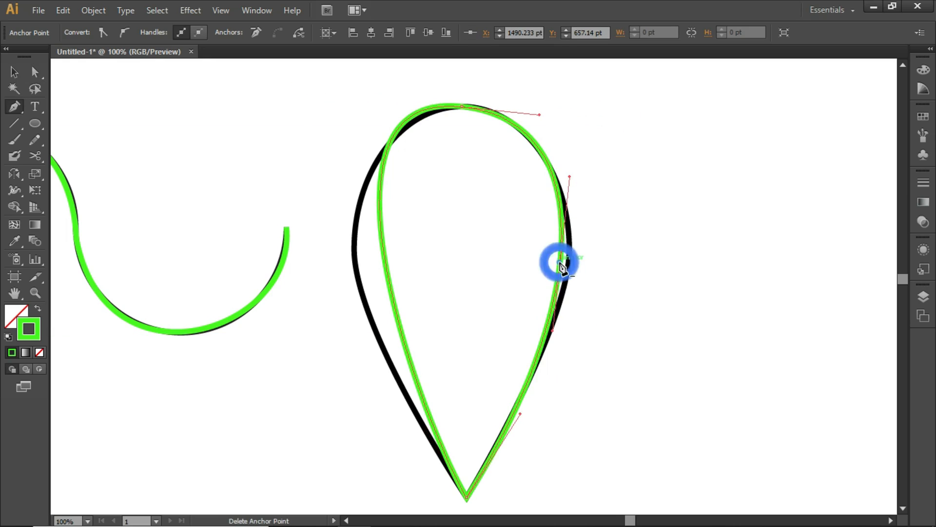
{"action": "key", "text": "a"}
{"action": "left_click_drag", "start_coordinate": [560, 262], "coordinate": [569, 261]}
{"action": "left_click_drag", "start_coordinate": [539, 115], "coordinate": [533, 120]}
- Add an anchor point on the teardrop's left side, move it onto the black outline and adjust its handles
{"action": "key", "text": "p"}
{"action": "left_click", "coordinate": [390, 283]}
{"action": "key", "text": "a"}
{"action": "left_click_drag", "start_coordinate": [390, 283], "coordinate": [360, 287]}
{"action": "left_click_drag", "start_coordinate": [340, 189], "coordinate": [338, 232]}
{"action": "left_click_drag", "start_coordinate": [395, 375], "coordinate": [390, 376]}
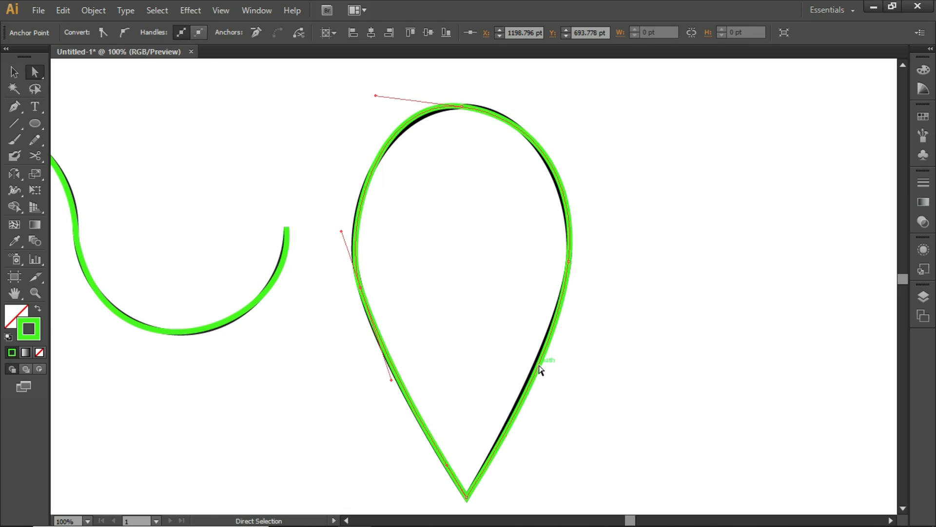
- Fine-tune the teardrop's lower right segment and level the top anchor's handles, leaving the finished path deselected
{"action": "left_click", "coordinate": [539, 366]}
{"action": "left_click_drag", "start_coordinate": [556, 326], "coordinate": [552, 325]}
{"action": "left_click", "coordinate": [461, 107]}
{"action": "left_click_drag", "start_coordinate": [376, 96], "coordinate": [375, 104]}
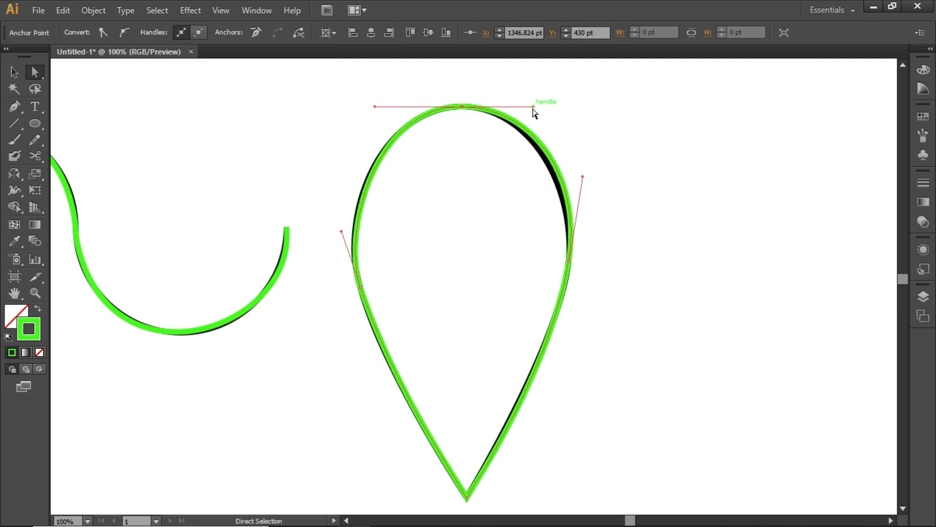
{"action": "key", "text": "ctrl+minus"}
{"action": "key", "text": "ctrl+minus"}
{"action": "key", "text": "ctrl+minus"}
{"action": "key", "text": "ctrl+minus"}
{"action": "left_click", "coordinate": [523, 244]}
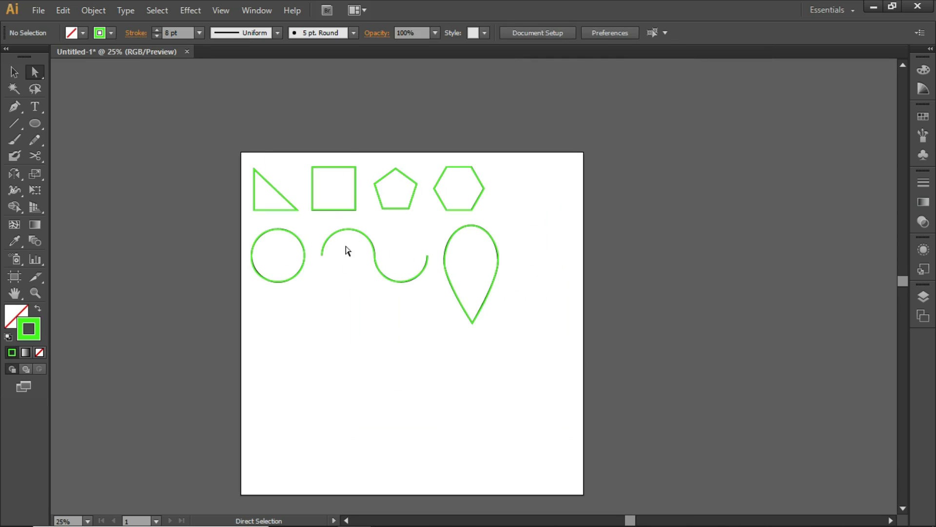
- Draw a freehand wavy open path with four anchors below the traced shapes using the Pen tool
{"action": "key", "text": "ctrl+plus"}
{"action": "key", "text": "ctrl+plus"}
{"action": "left_click_drag", "start_coordinate": [157, 284], "coordinate": [350, 337]}
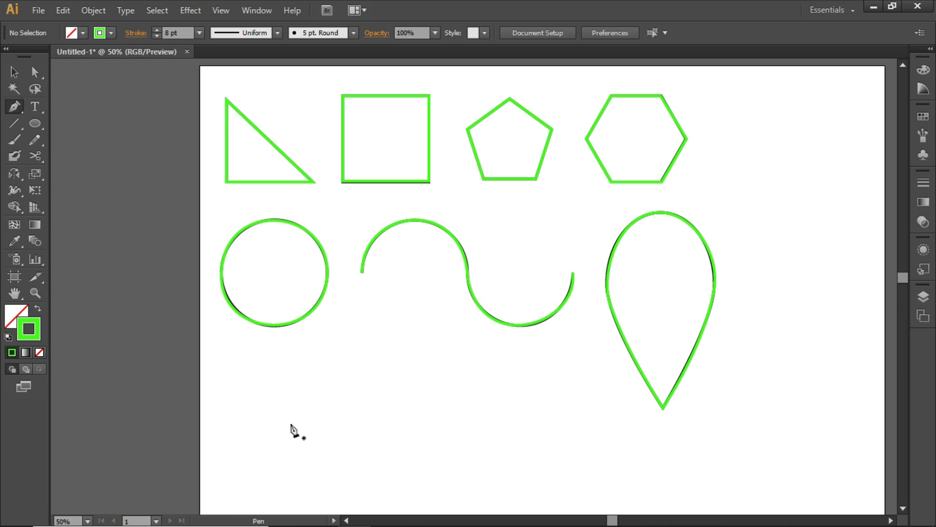
{"action": "left_click", "coordinate": [274, 418]}
{"action": "mouse_move", "coordinate": [373, 382]}
{"action": "left_mouse_down"}
{"action": "mouse_move", "coordinate": [470, 434]}
{"action": "mouse_move", "coordinate": [462, 430]}
{"action": "left_mouse_up"}
{"action": "left_click_drag", "start_coordinate": [537, 442], "coordinate": [588, 385]}
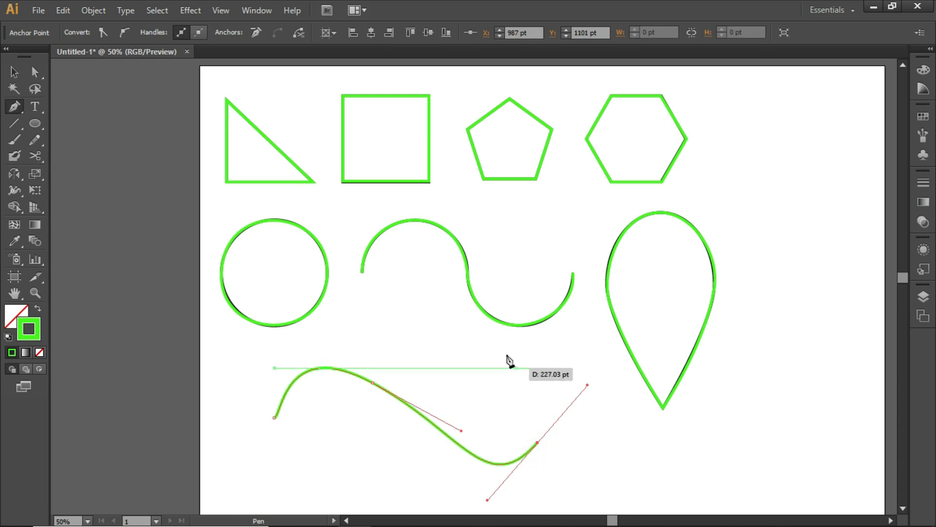
{"action": "left_click_drag", "start_coordinate": [619, 433], "coordinate": [666, 487]}
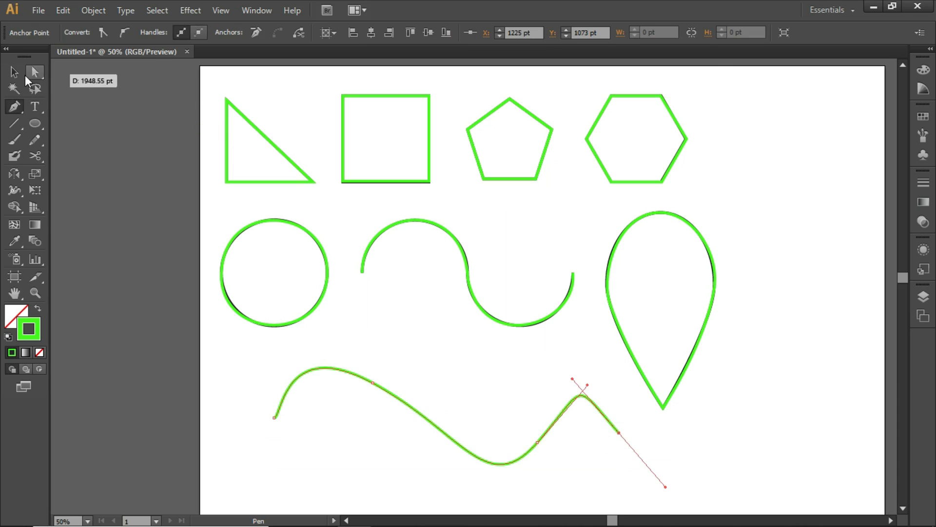
- Cut the wavy path in two with the Scissors tool on its descending middle segment, just before the trough
{"action": "left_click", "coordinate": [14, 73]}
{"action": "left_click", "coordinate": [35, 156]}
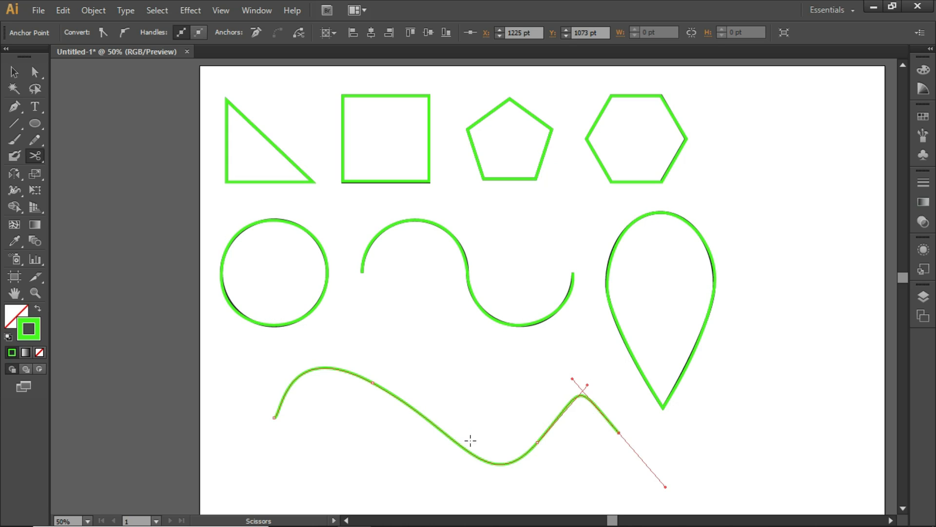
{"action": "left_click", "coordinate": [454, 440]}
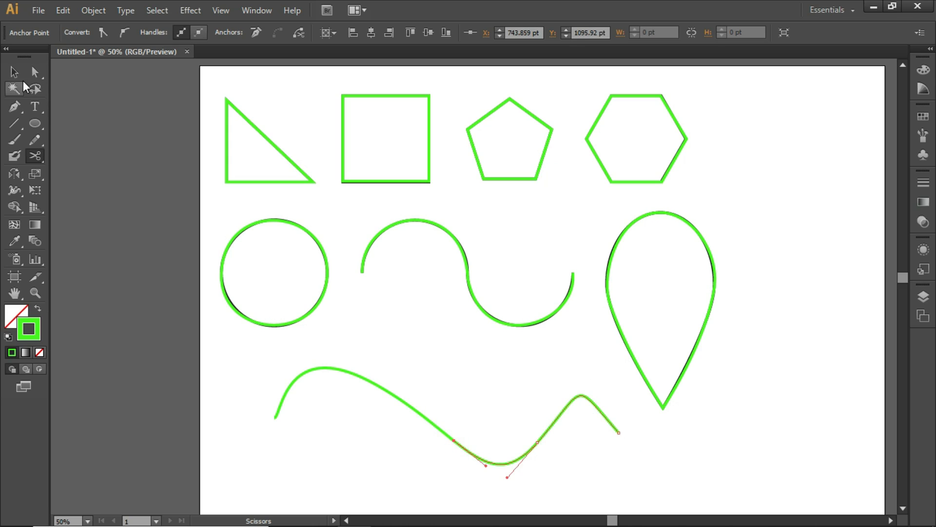
- Move the left piece of the cut path leftward and the right piece slightly right and down, then select each piece in turn
{"action": "left_click", "coordinate": [15, 73]}
{"action": "left_click", "coordinate": [328, 356]}
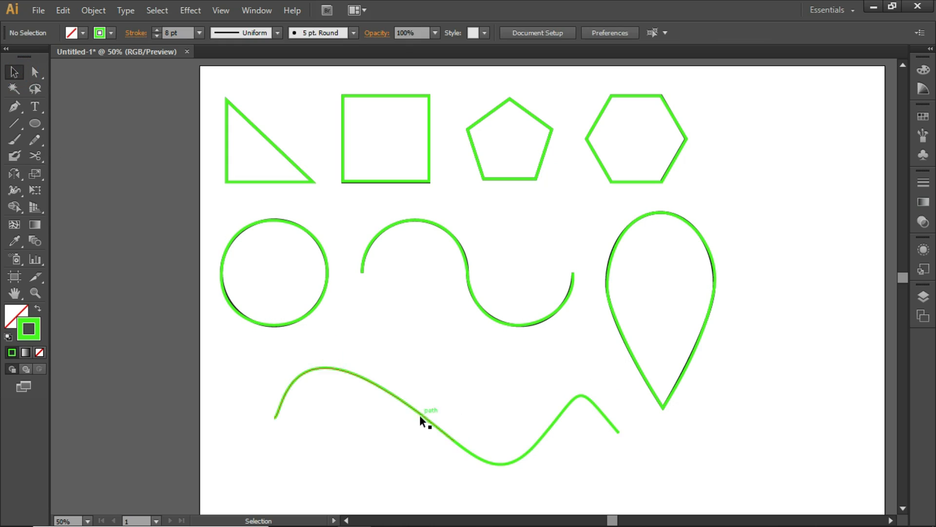
{"action": "left_click_drag", "start_coordinate": [420, 415], "coordinate": [383, 416]}
{"action": "left_click_drag", "start_coordinate": [512, 460], "coordinate": [536, 470]}
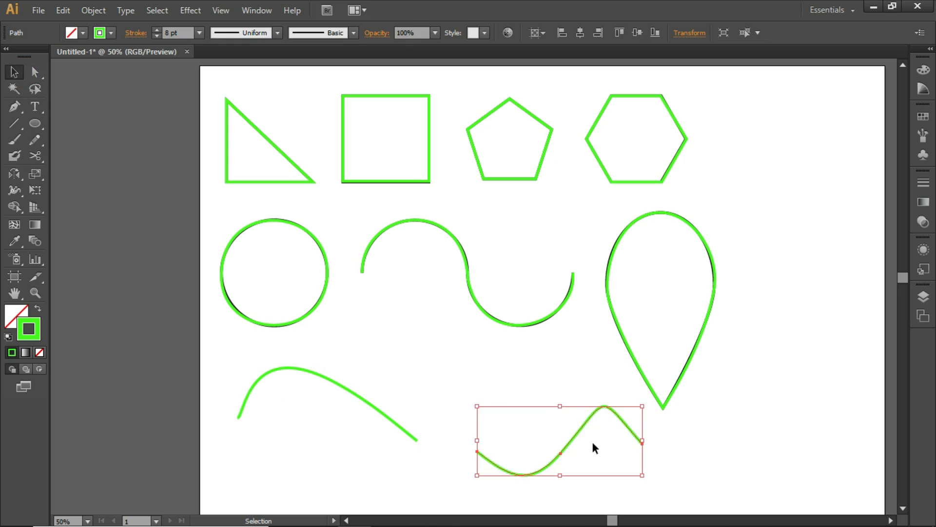
{"action": "left_click", "coordinate": [340, 391]}
{"action": "left_click", "coordinate": [361, 394]}
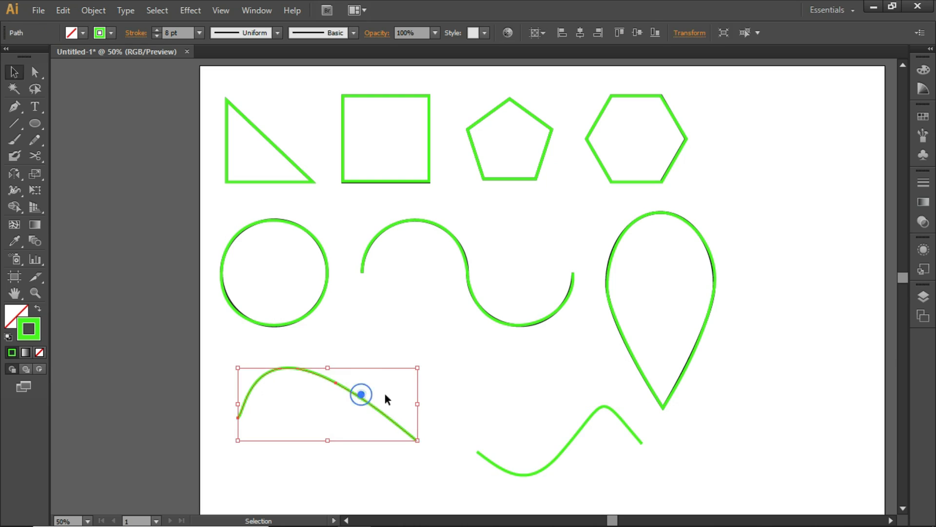
{"action": "left_click", "coordinate": [572, 440]}
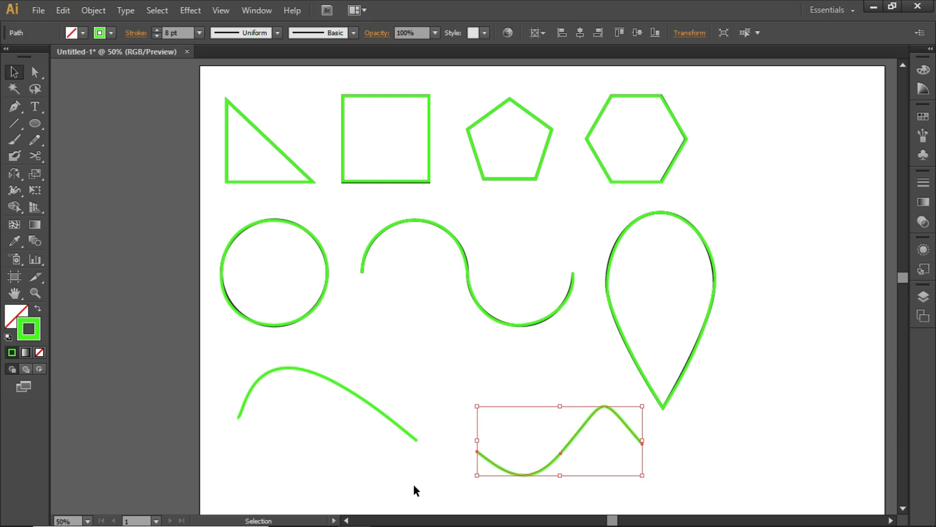